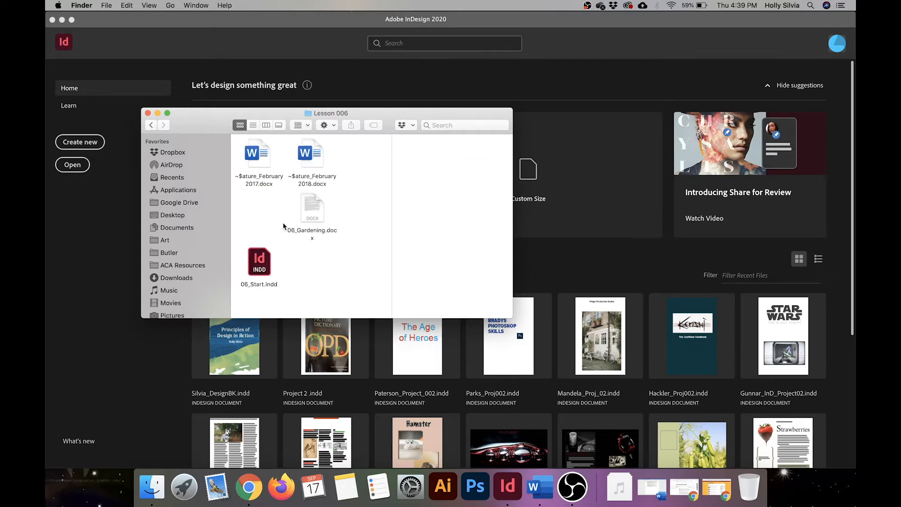
Step: Open 06_Start.indd without replacing its missing fonts yet, and collapse the paragraph styles list
double_click(260, 262)
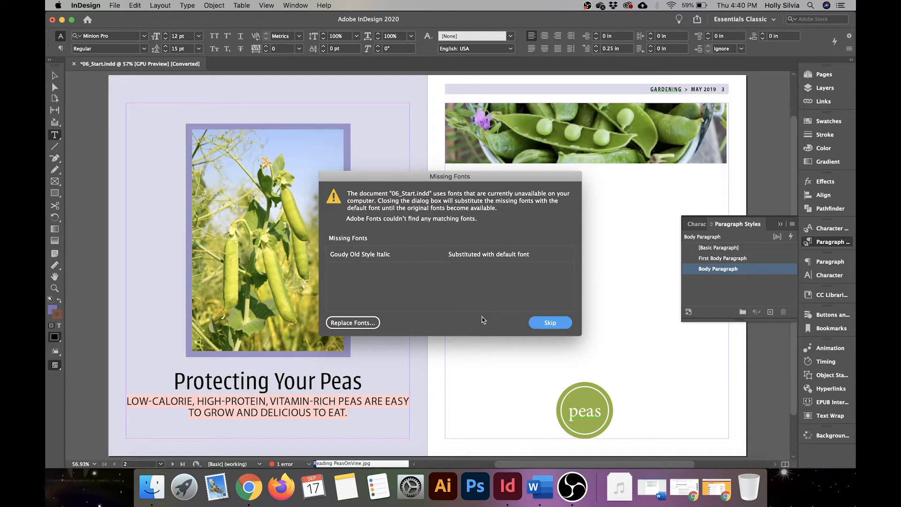
left_click(549, 323)
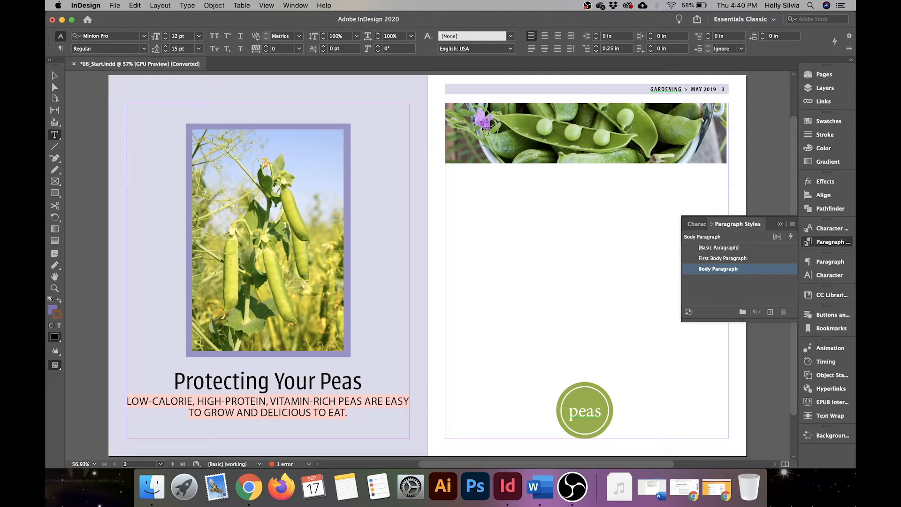
left_click(834, 245)
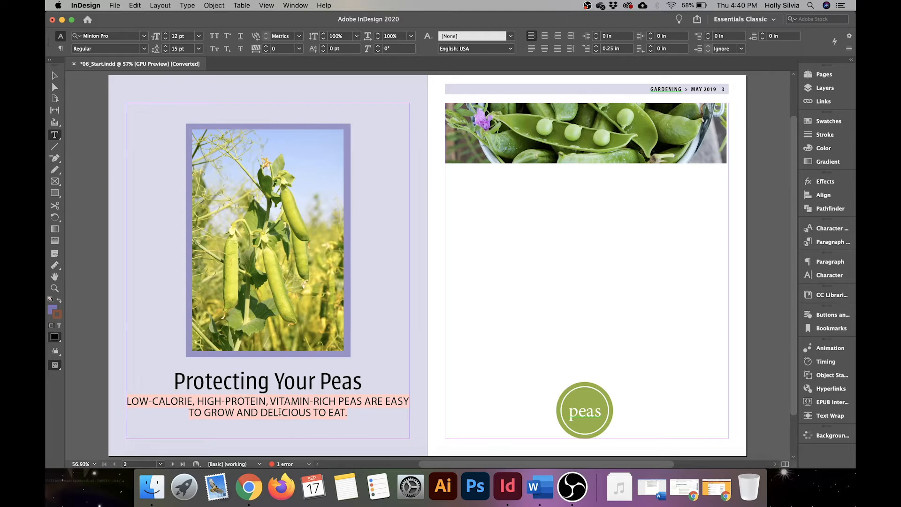
Step: Replace every use of the missing Goudy Old Style Italic font with Myriad Pro Regular
left_click(189, 6)
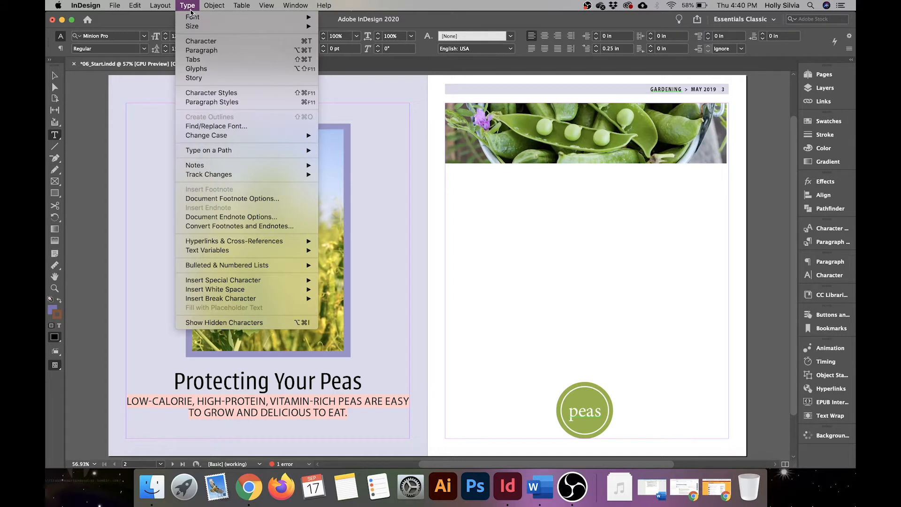
left_click(215, 126)
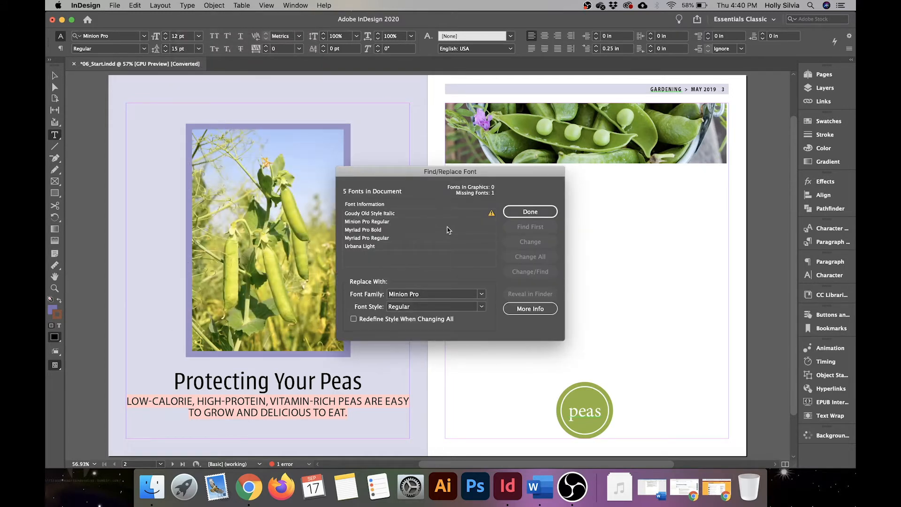
mouse_move(494, 217)
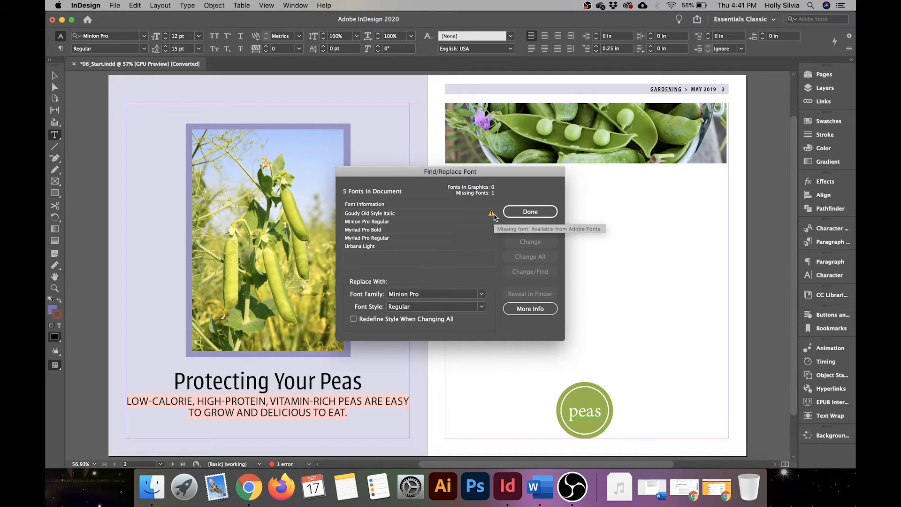
left_click(440, 215)
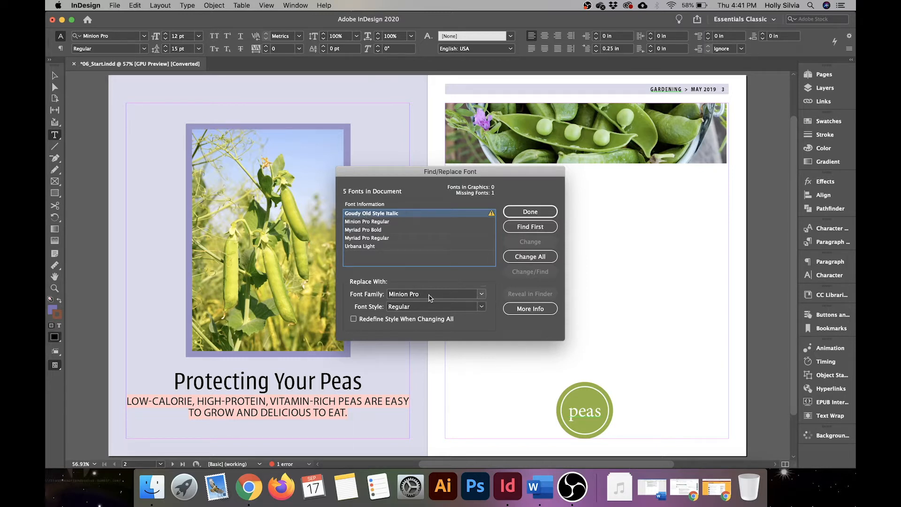
left_click(482, 294)
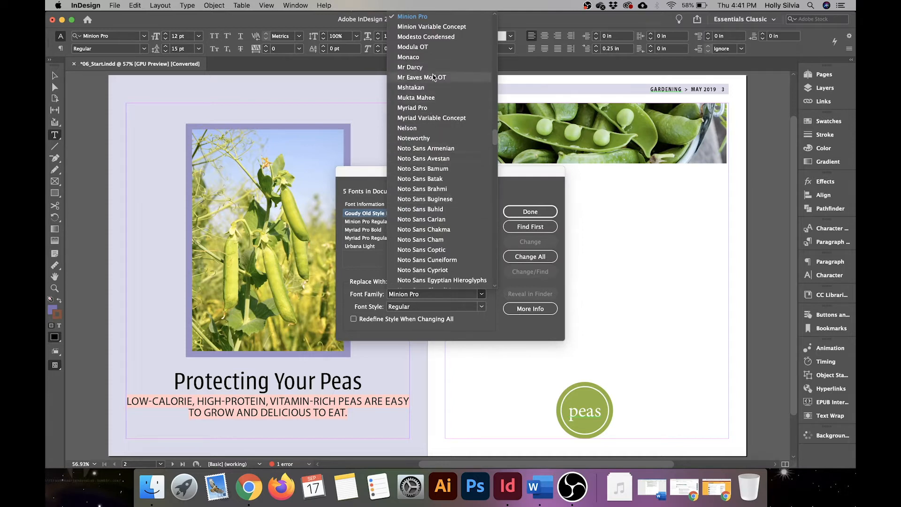
left_click(423, 108)
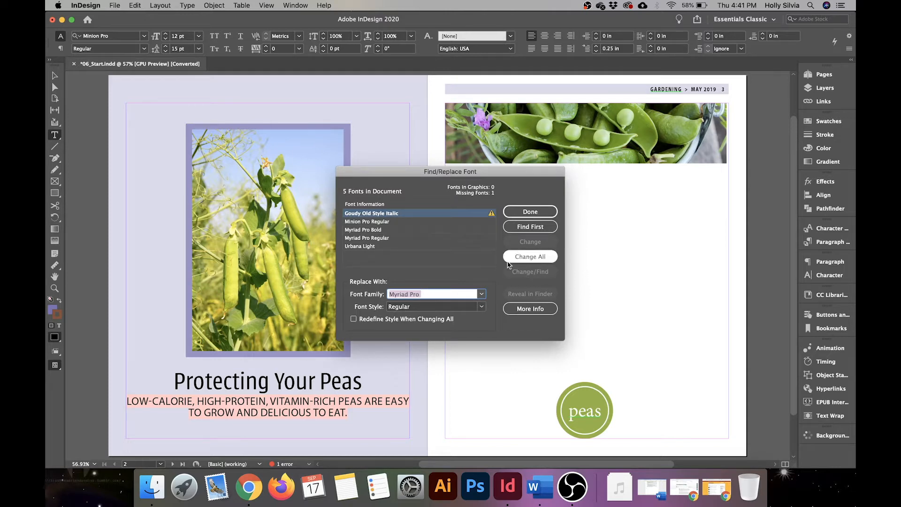
left_click(543, 258)
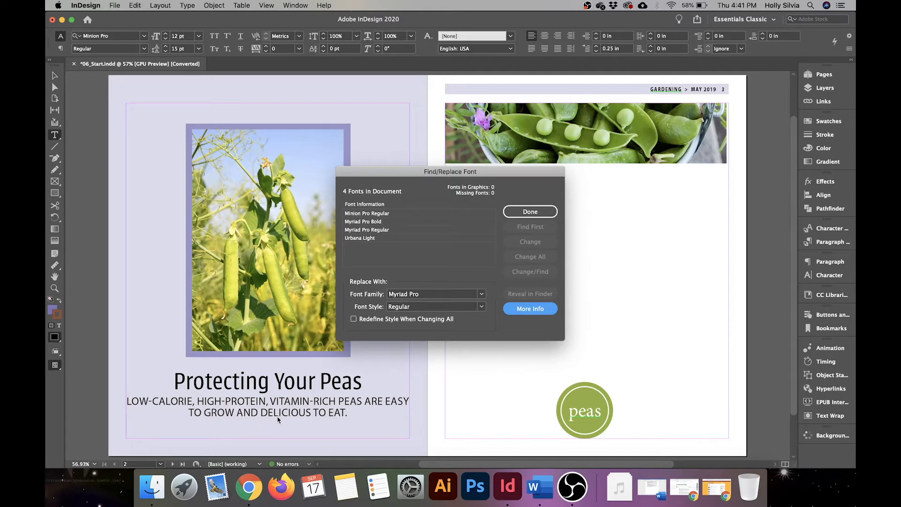
left_click(531, 212)
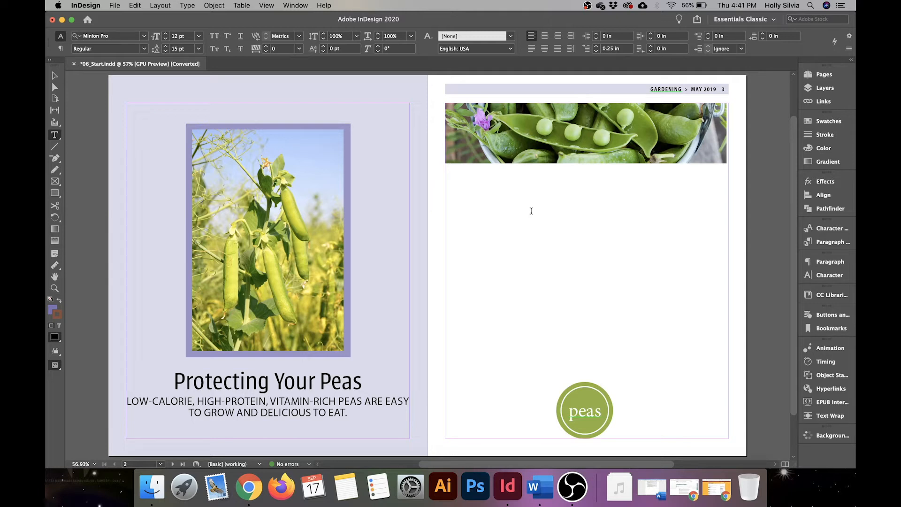
Step: Shorten "Protecting" to "Protect" in the headline below the pea photo and deselect its text frame
left_click(266, 381)
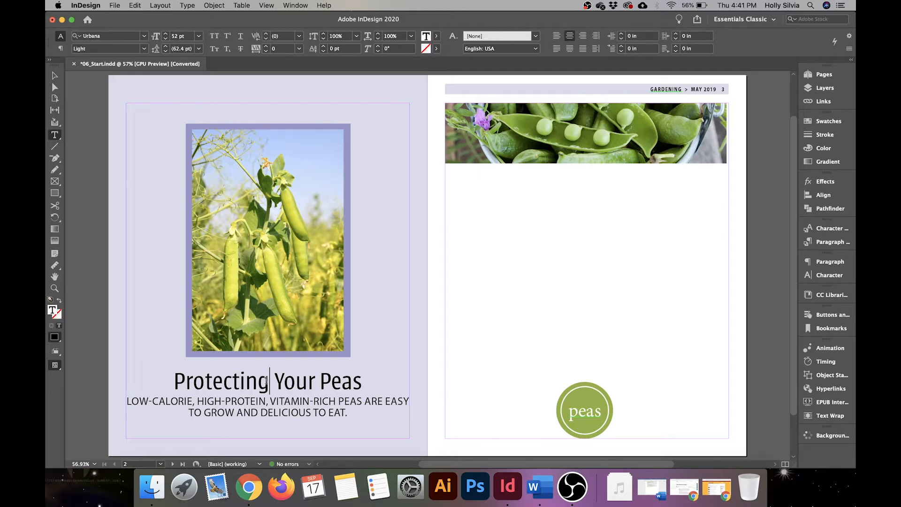
key("BackSpace")
key("BackSpace")
key("BackSpace")
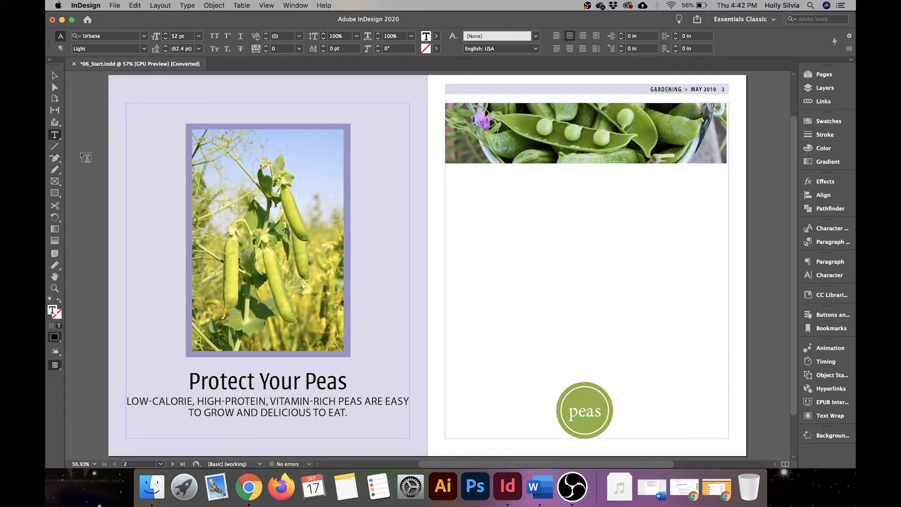
key("Escape")
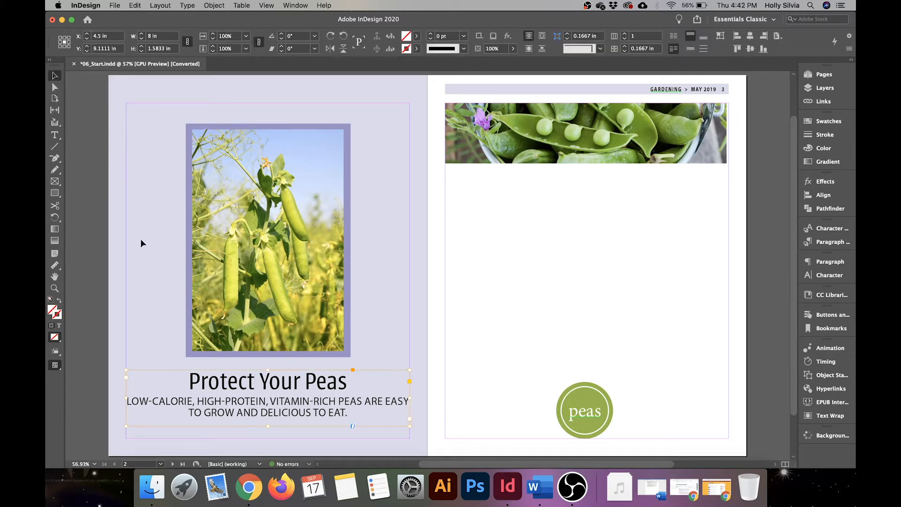
left_click(85, 112)
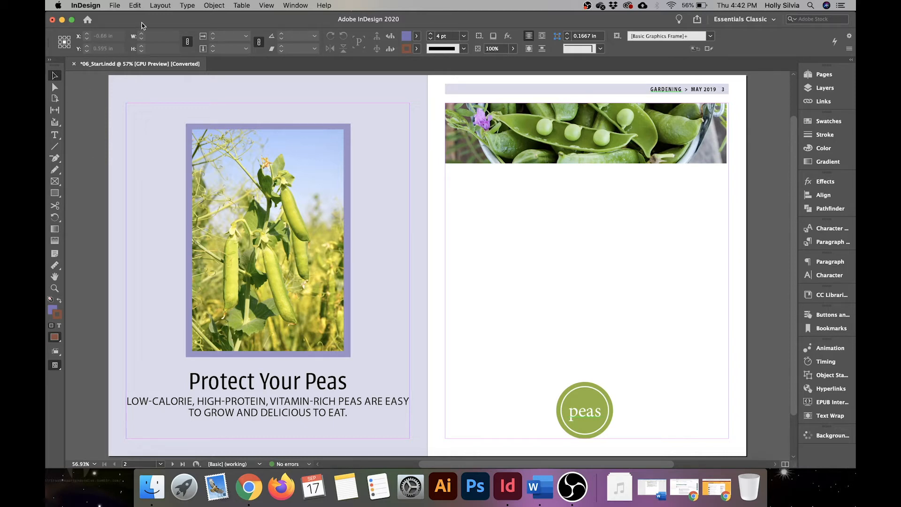
Step: Show the frame edges in the document
left_click(115, 5)
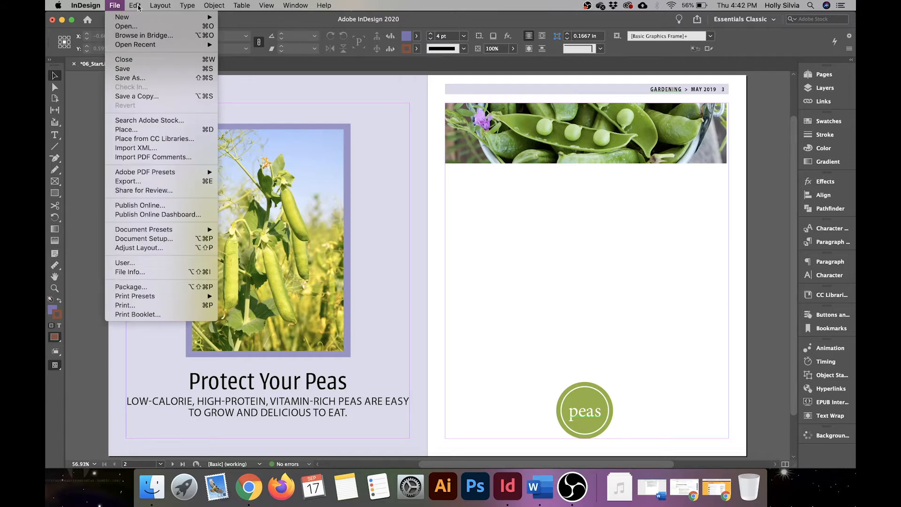
mouse_move(187, 6)
mouse_move(272, 7)
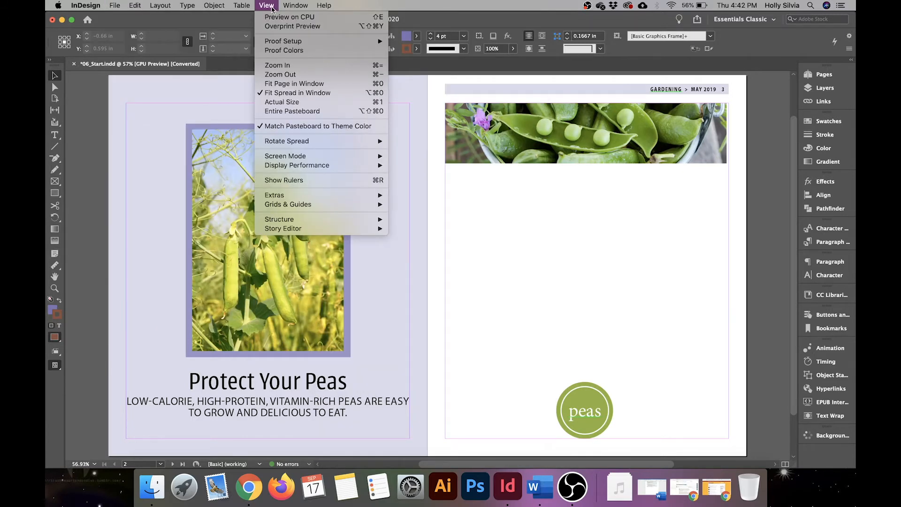
mouse_move(344, 196)
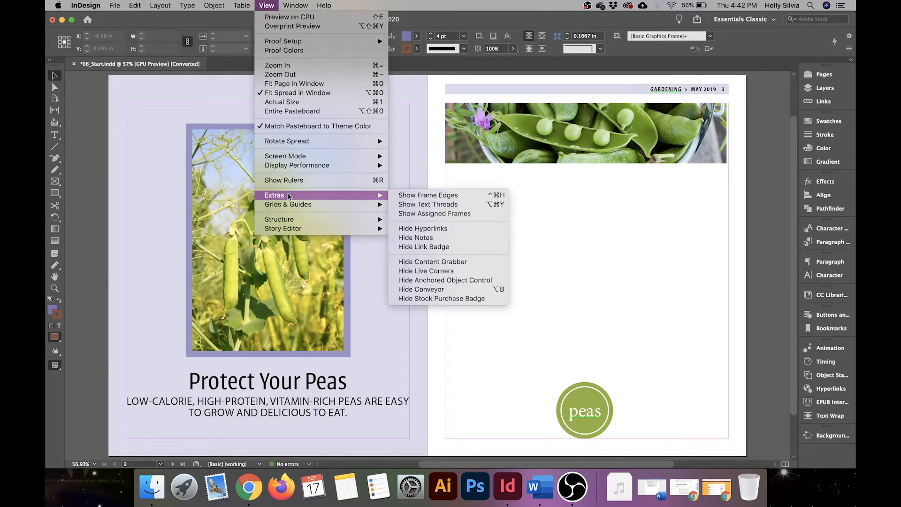
left_click(440, 196)
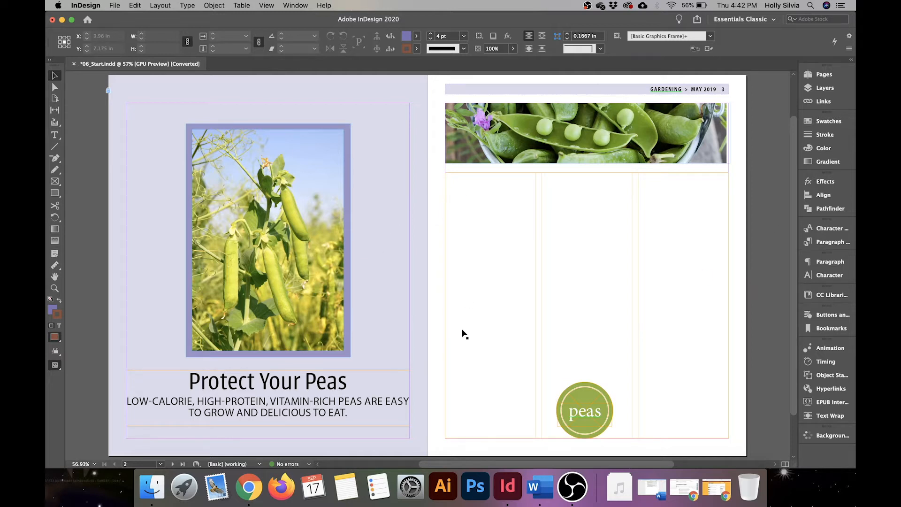
Step: Place 06_Gardening.docx in the first column of page 3, flowing the text through the three columns
left_click(115, 6)
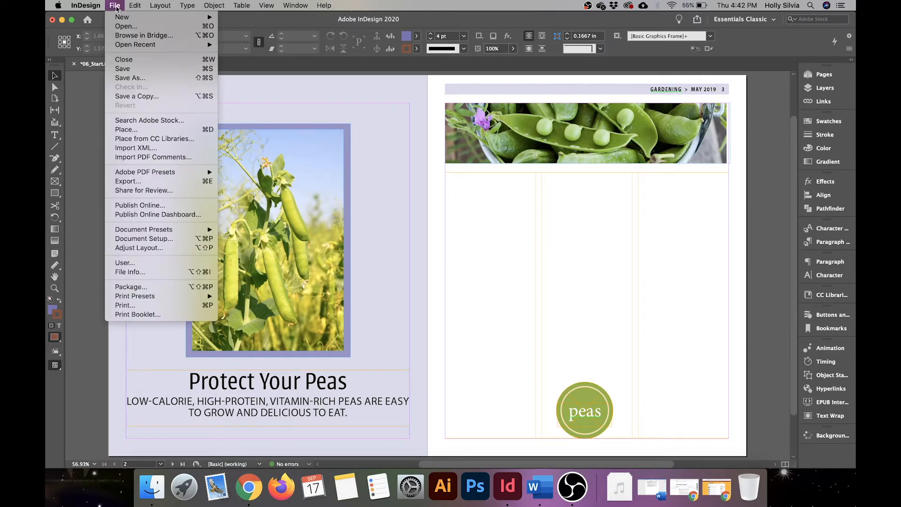
left_click(129, 129)
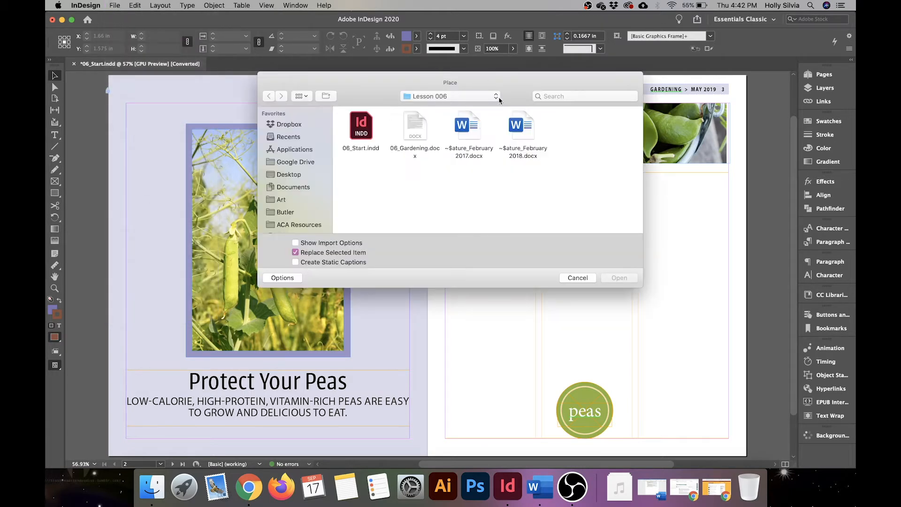
left_click(420, 124)
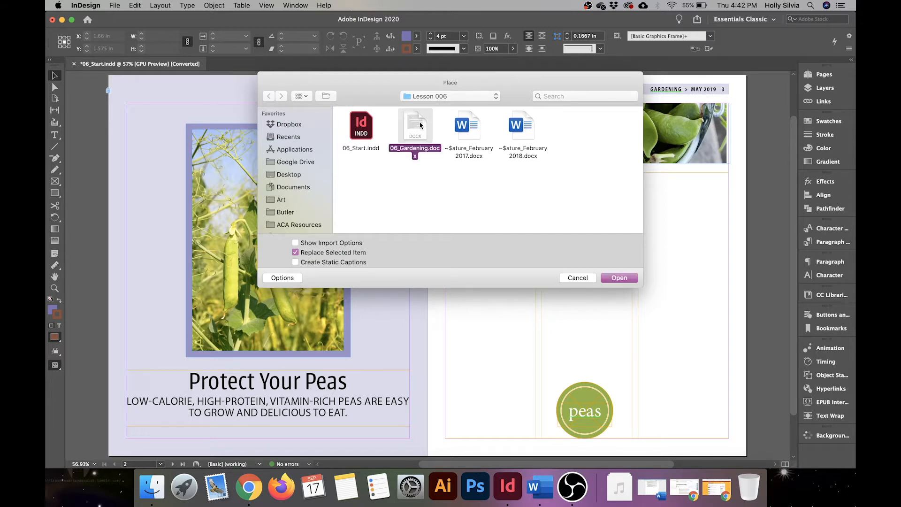
left_click(629, 279)
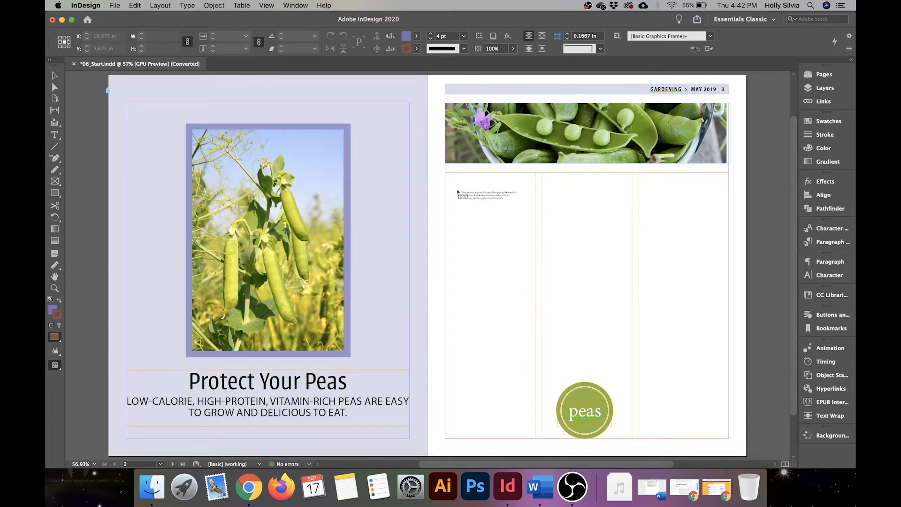
left_click(453, 180, "shift")
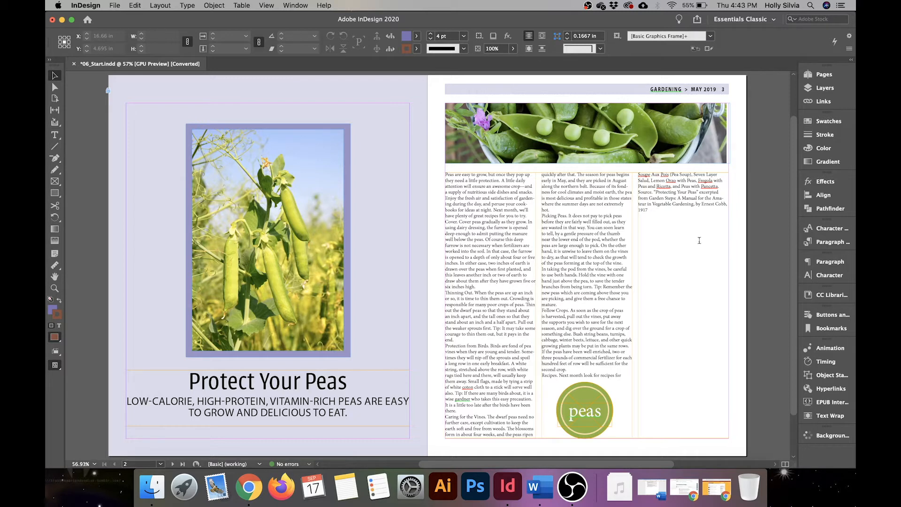
Step: Apply the Body Paragraph style to the entire imported article on page 3
key("t")
left_click(487, 205)
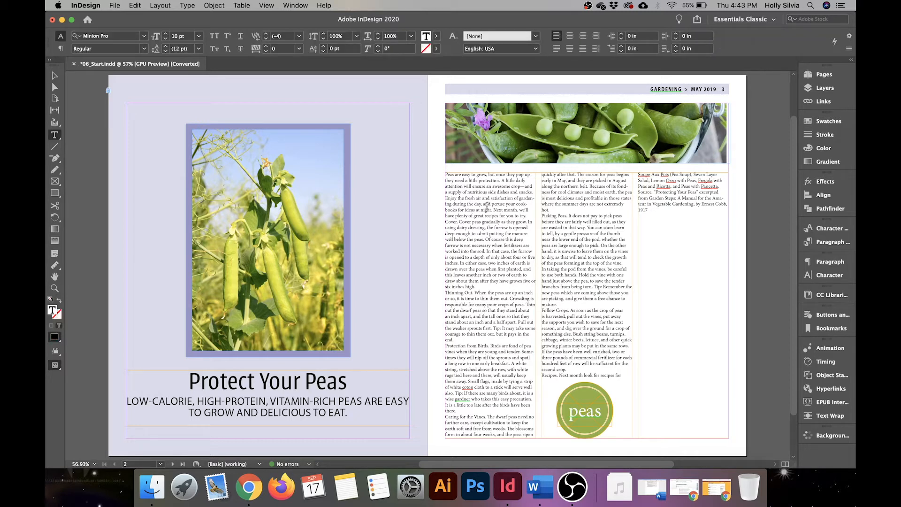
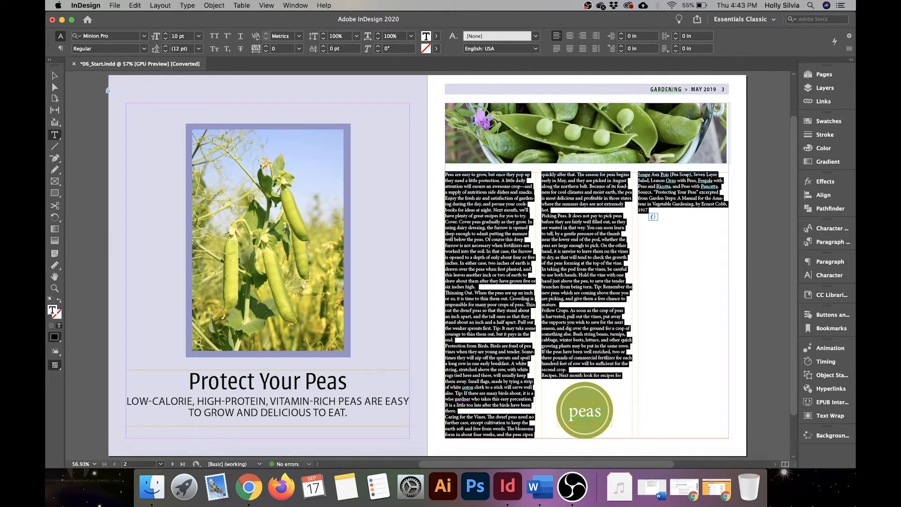
left_click(653, 209)
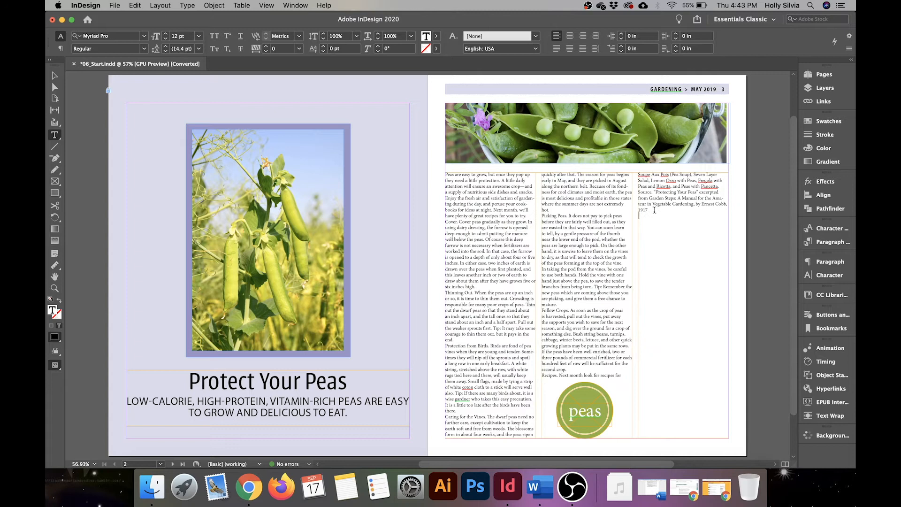
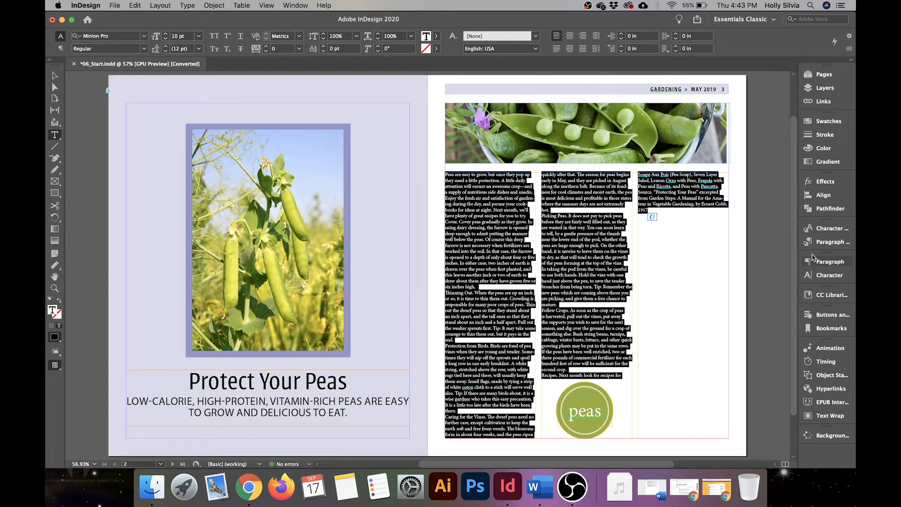
left_click(839, 243)
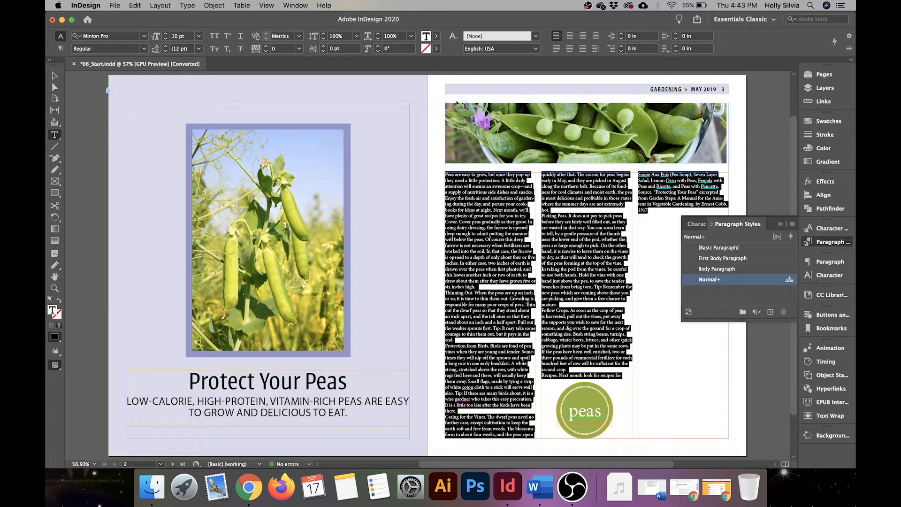
left_click(301, 6)
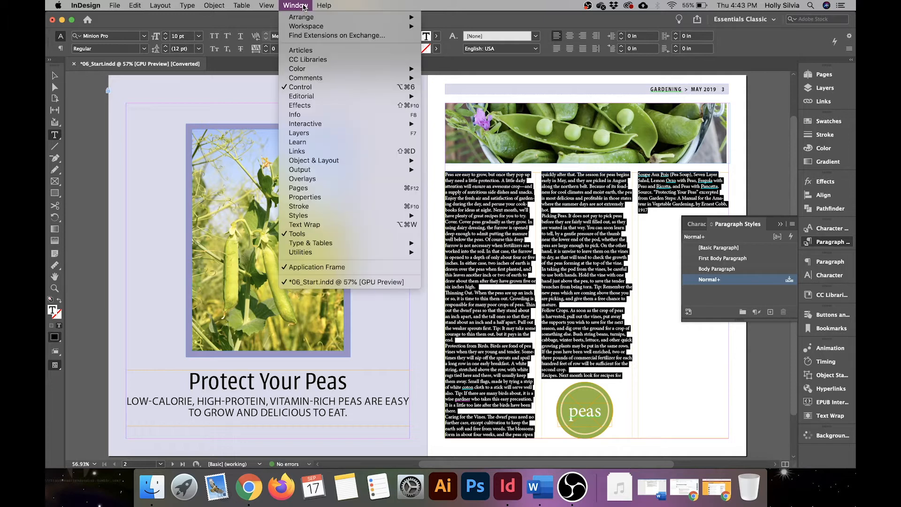
mouse_move(335, 219)
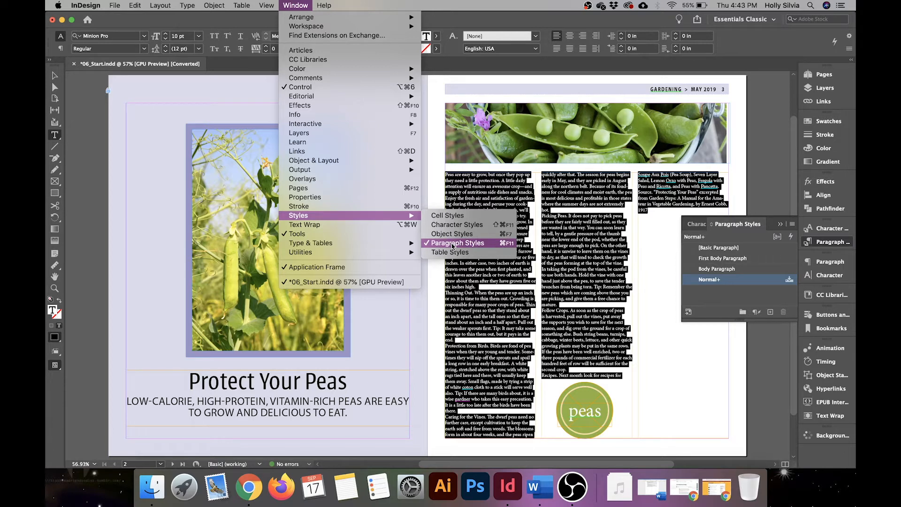
left_click(734, 270)
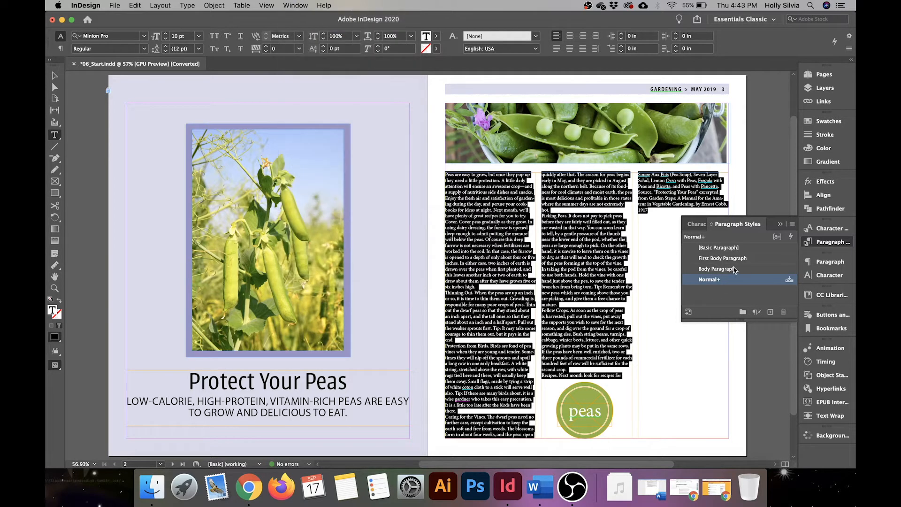
left_click(735, 269)
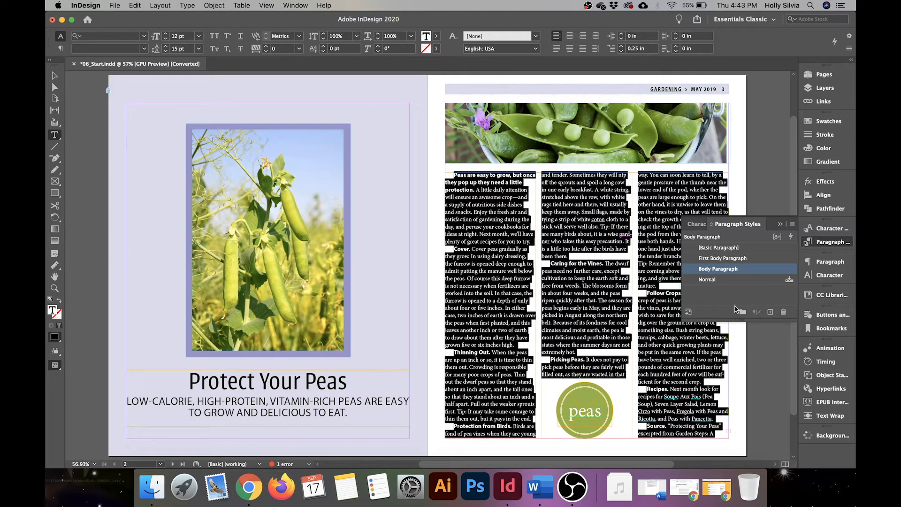
Step: Apply the First Body Paragraph style to the article's opening paragraph
left_click(506, 220)
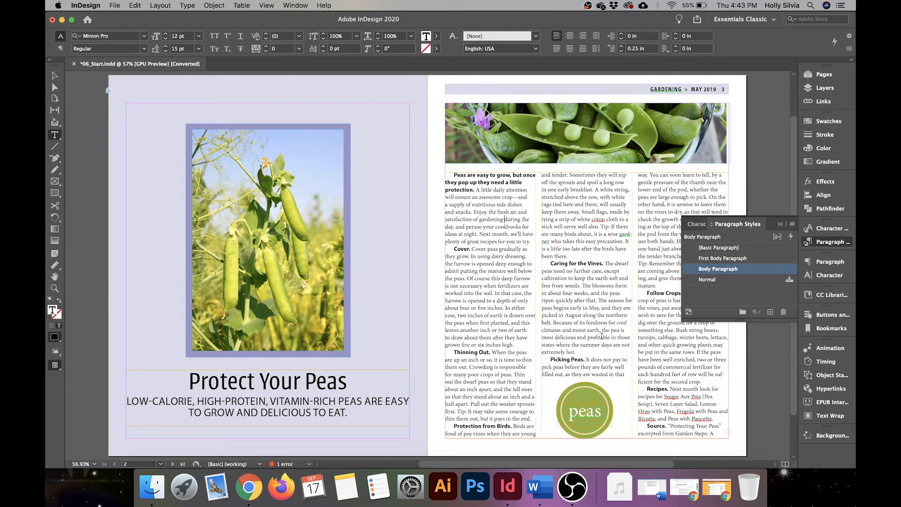
left_click(482, 197)
left_click(717, 260)
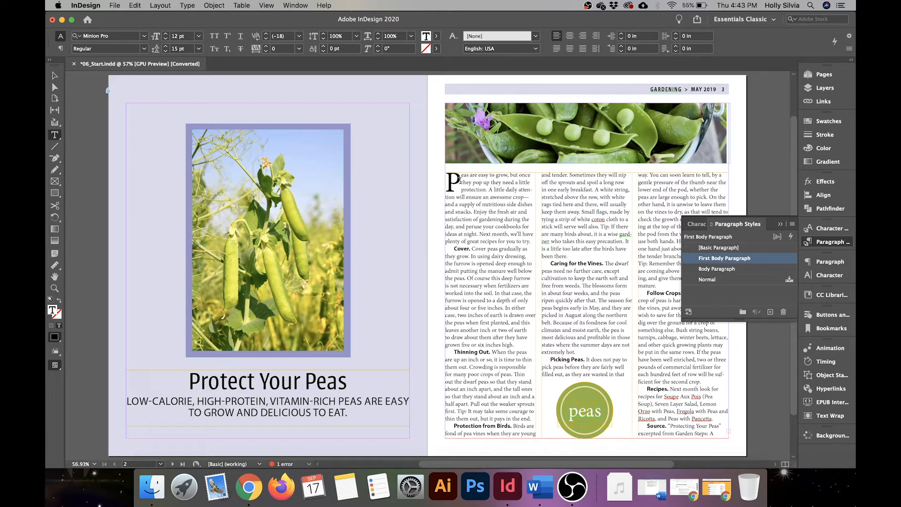
left_click(496, 315)
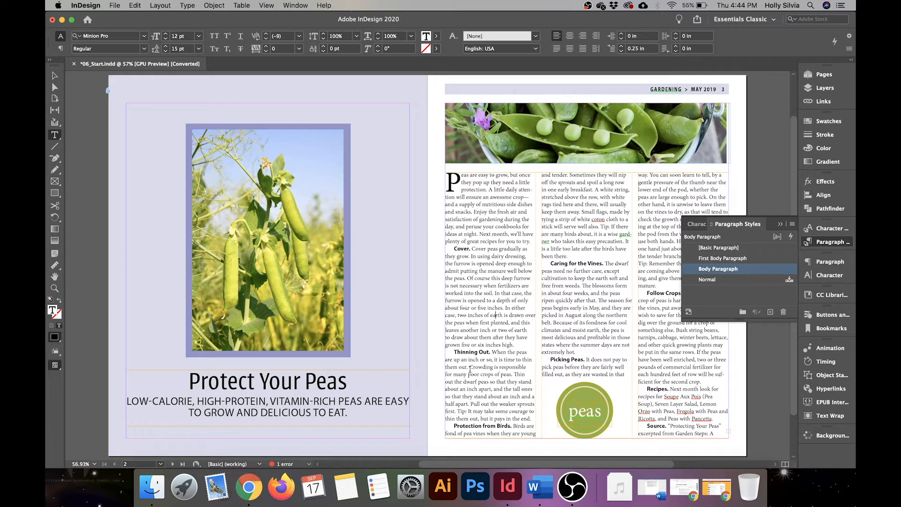
left_click(493, 225)
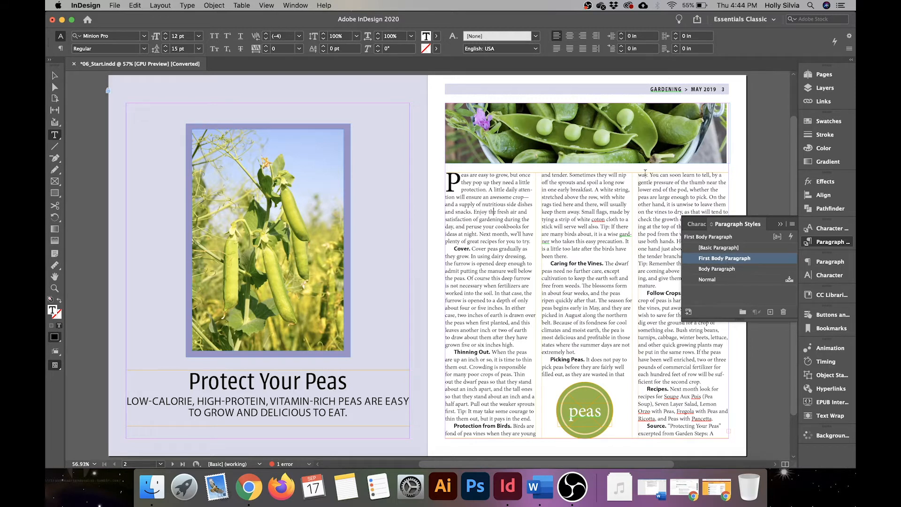
Step: Set up a Find/Change text query in the article's story that finds "bird" and changes it to "blackbird"
left_click(490, 175)
left_click(140, 7)
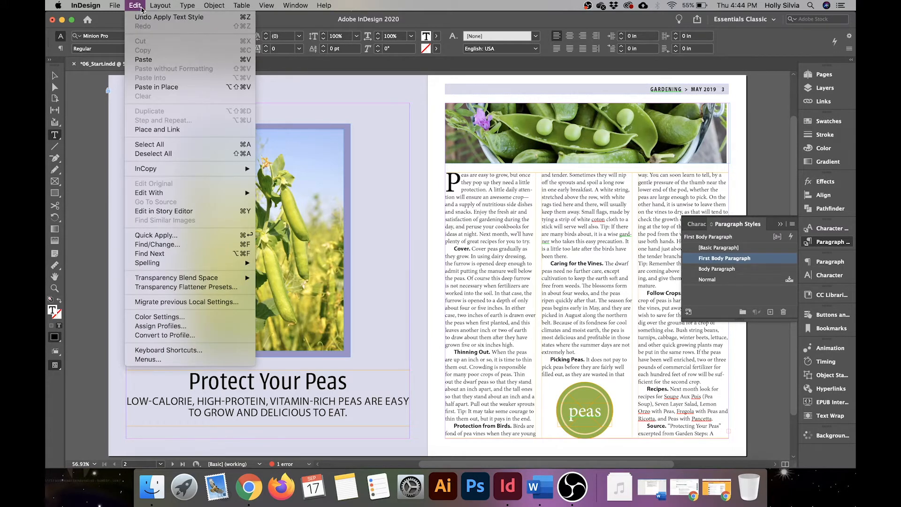
left_click(165, 245)
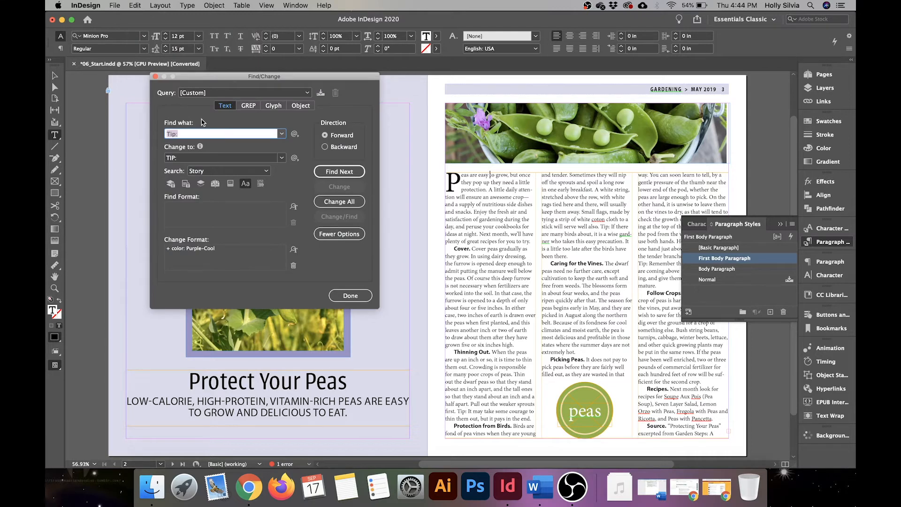
type("bird")
key("Tab")
type("bl")
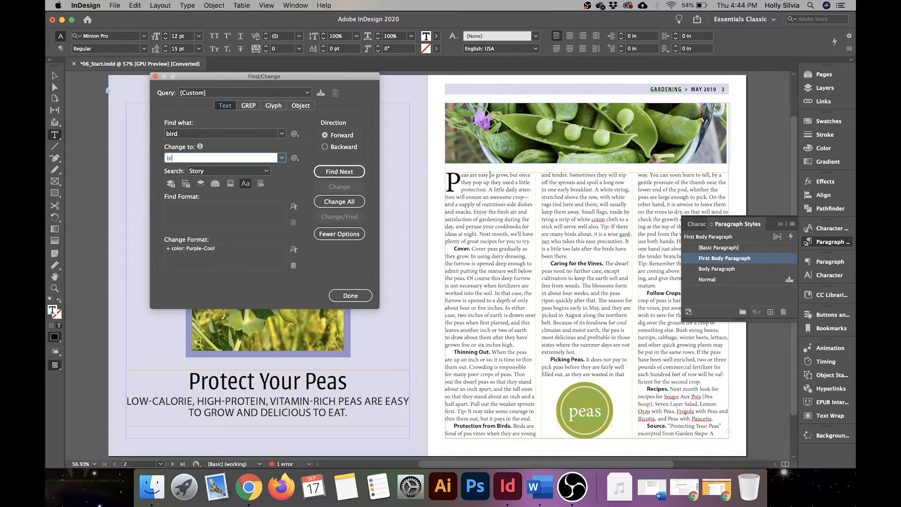
type("ackbird")
Step: Turn off case sensitivity, clear the change formatting, and replace every occurrence of "bird" with "blackbird" in the story
left_click(245, 183)
left_click(293, 265)
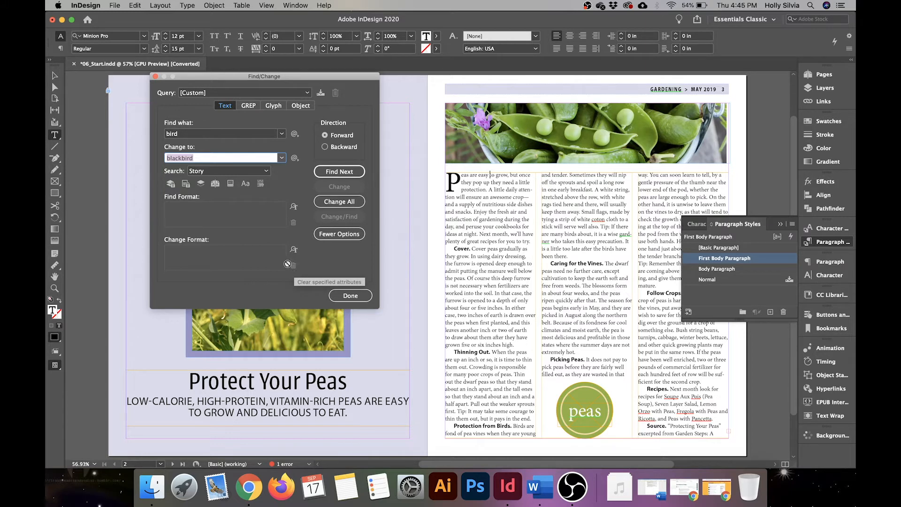
left_click(349, 202)
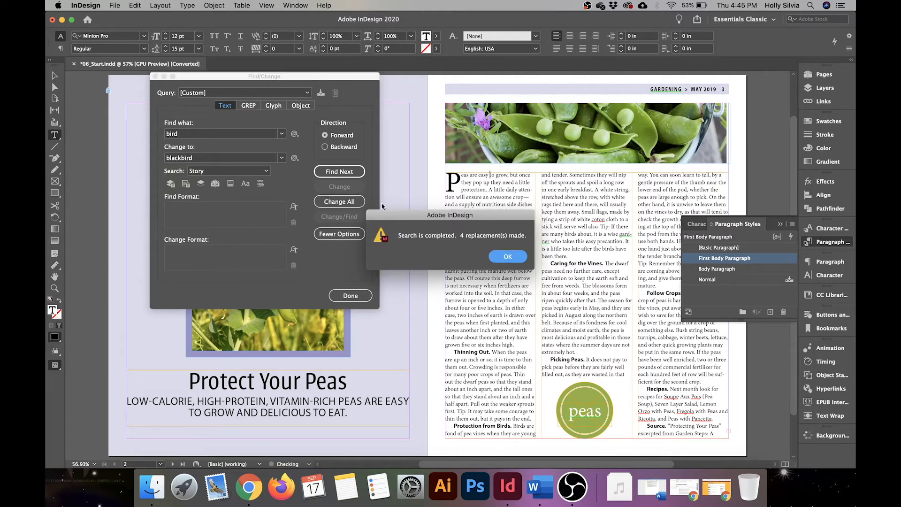
left_click(505, 258)
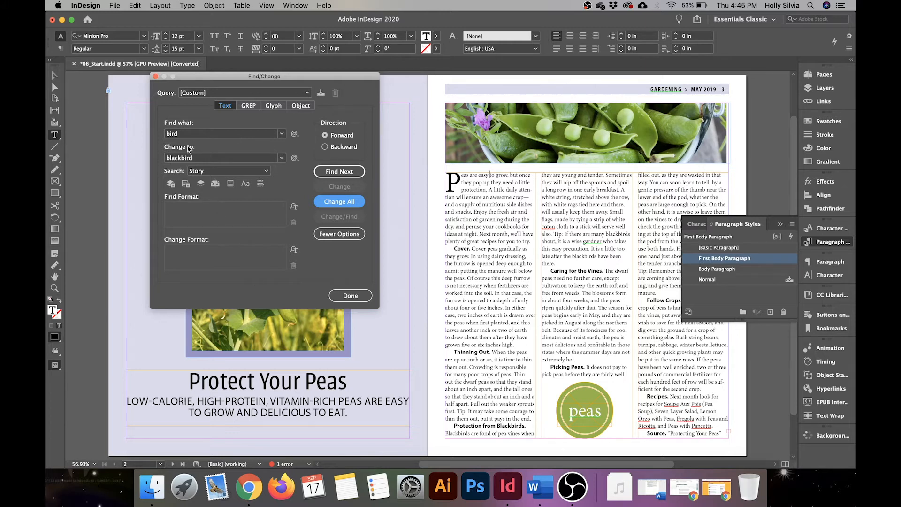
Step: Set the Find/Change query to find "Tip:" and change it to "TIP:" with case-sensitive matching on
double_click(201, 134)
key("BackSpace")
type("Tip:")
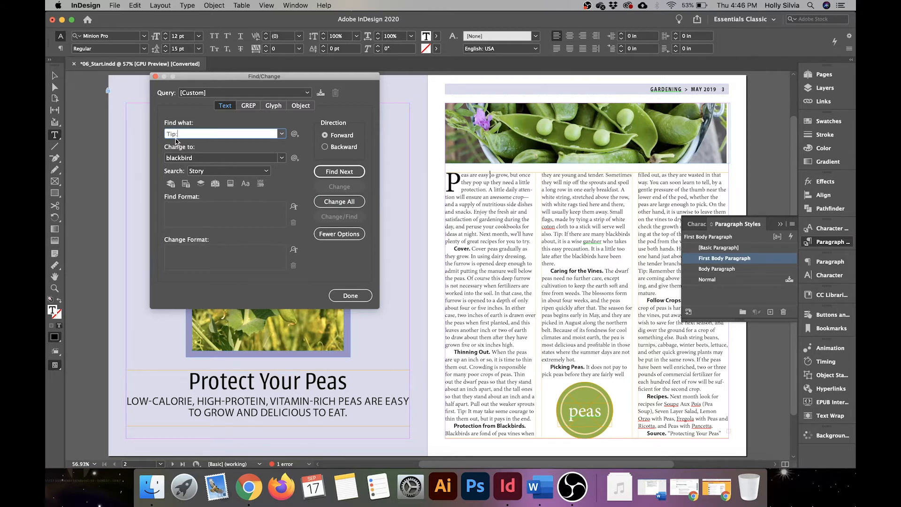
key("Tab")
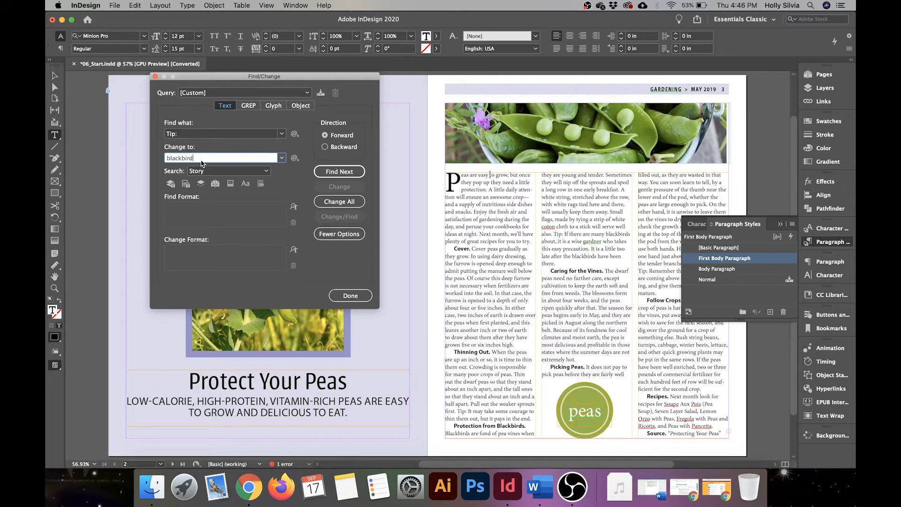
key("BackSpace")
key("BackSpace")
key("BackSpace")
key("BackSpace")
key("BackSpace")
key("BackSpace")
key("BackSpace")
key("BackSpace")
type("TiP:")
left_click(244, 184)
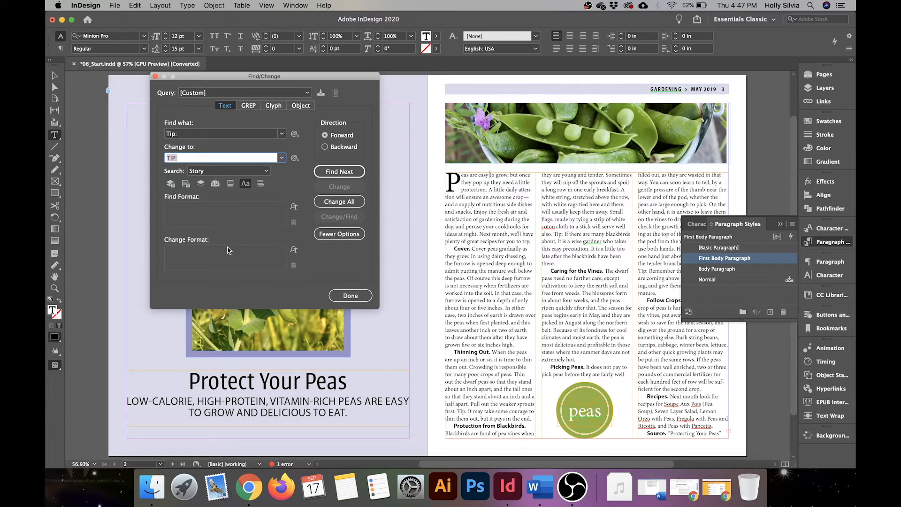
Step: Set the replacement text's change format to the Purple-Cool character color
left_click(294, 249)
left_click(262, 252)
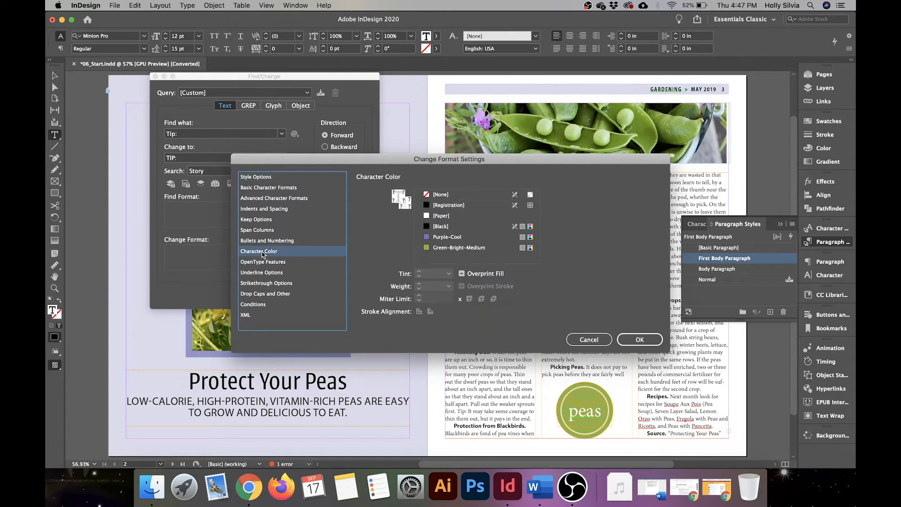
left_click(448, 237)
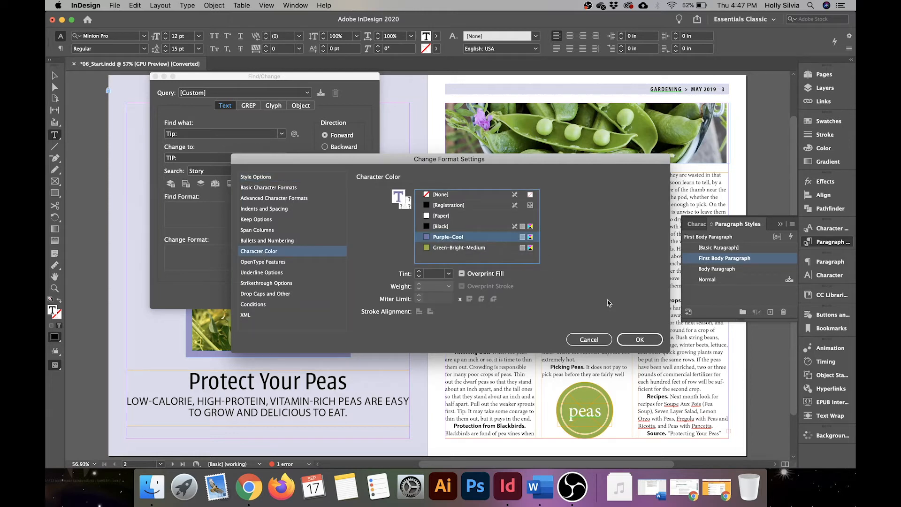
left_click(638, 337)
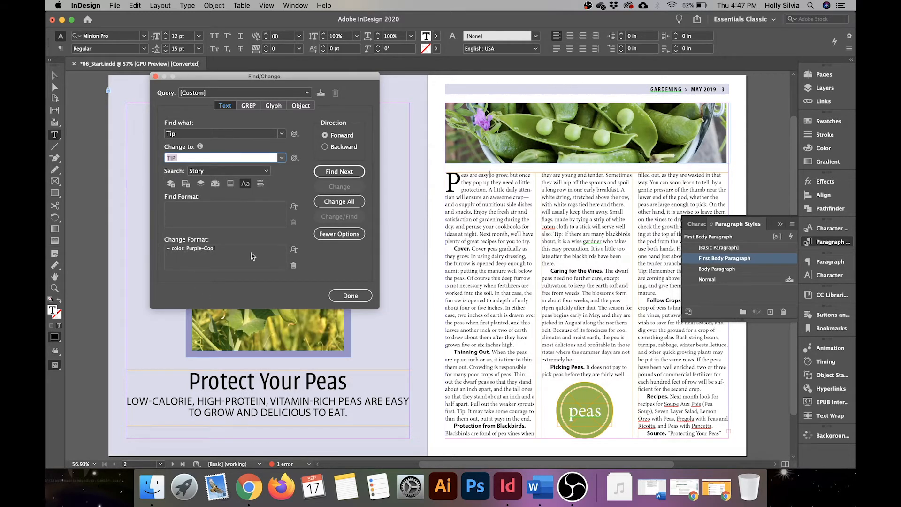
Step: Replace every "Tip:" in the story with the formatted "TIP:", check one replacement in the first column, and close Find/Change
left_click(355, 205)
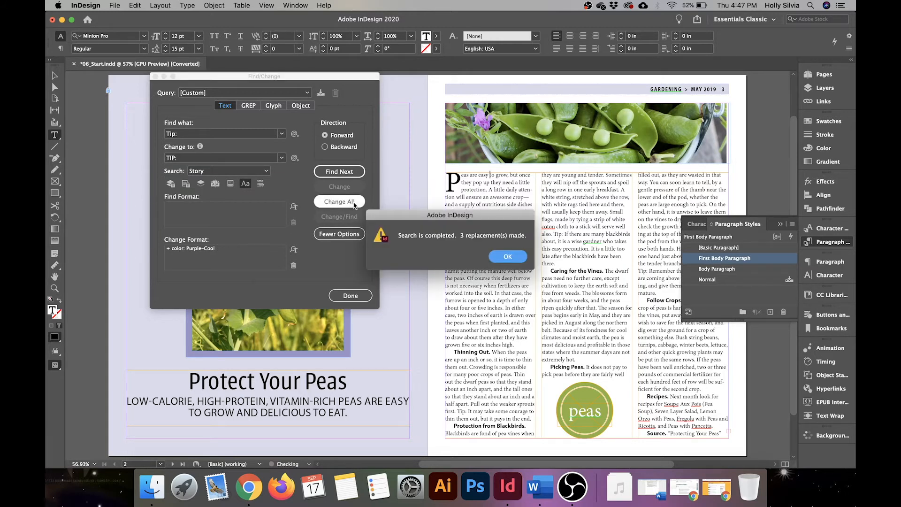
left_click(512, 258)
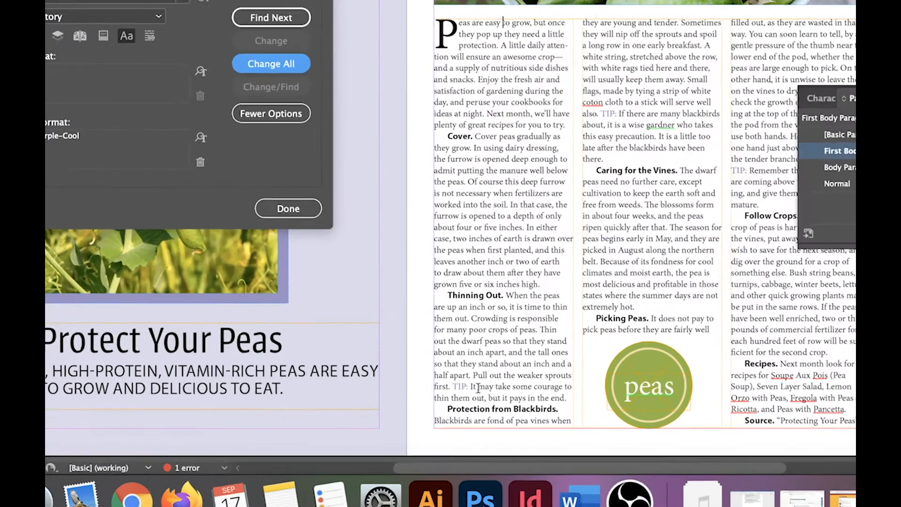
left_click(467, 411)
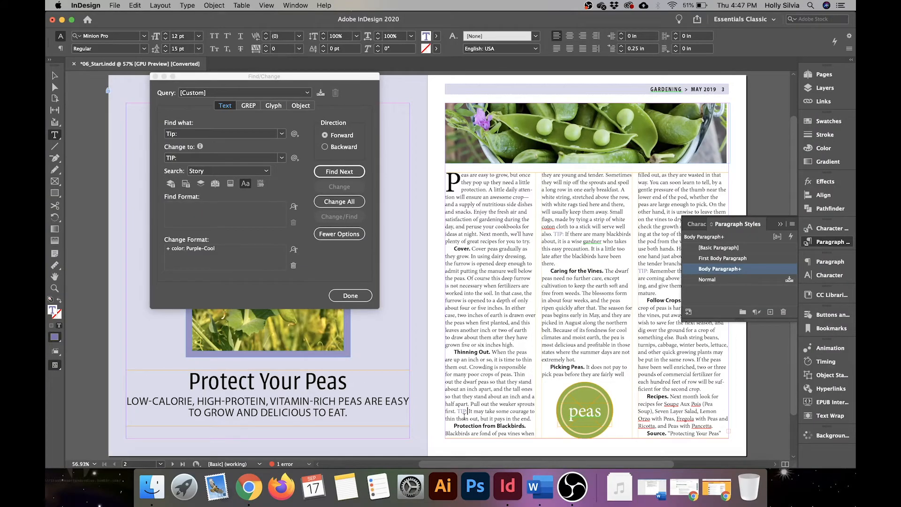
left_click(351, 296)
Step: Run a spelling check from the article's opening paragraph and correct "coton" to "cotton"
left_click(486, 175)
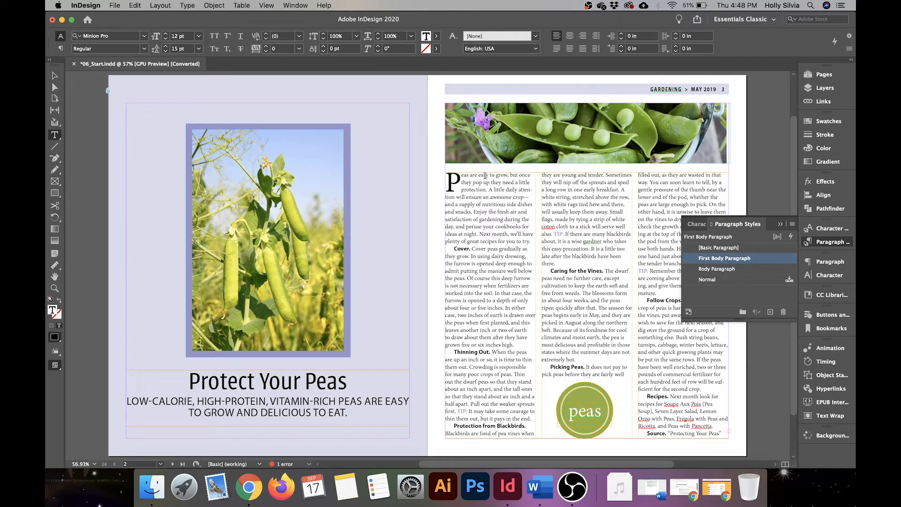
left_click(839, 245)
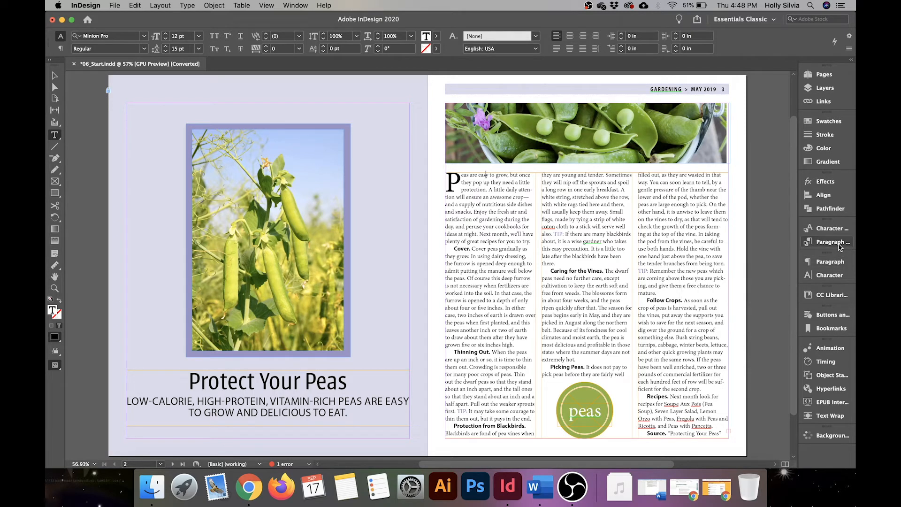
left_click(135, 6)
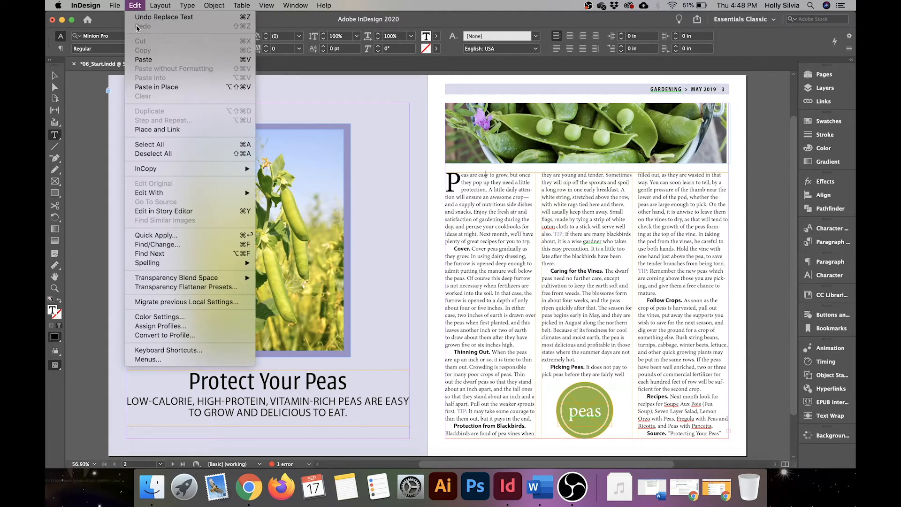
mouse_move(189, 264)
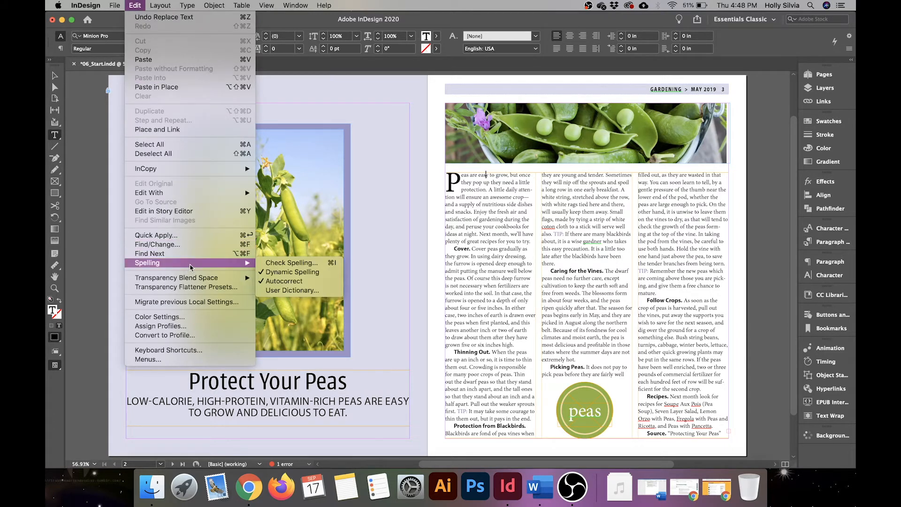
left_click(283, 263)
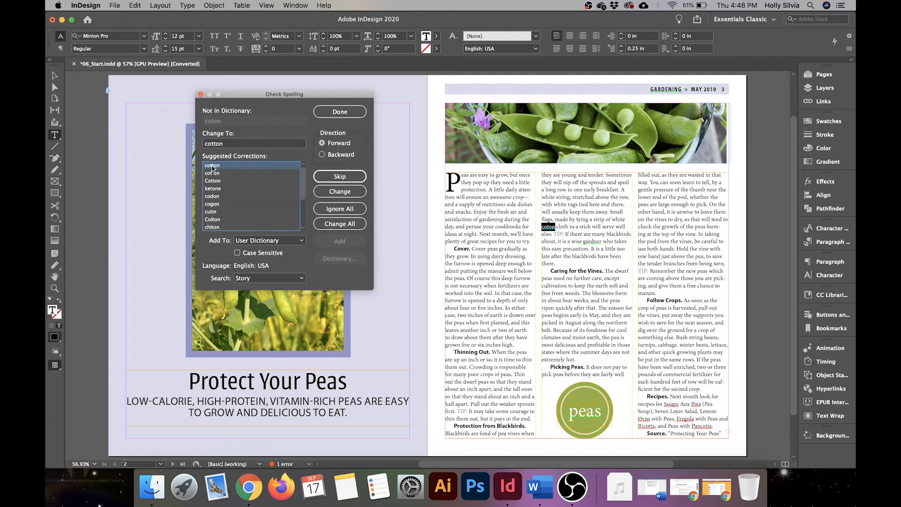
left_click(335, 192)
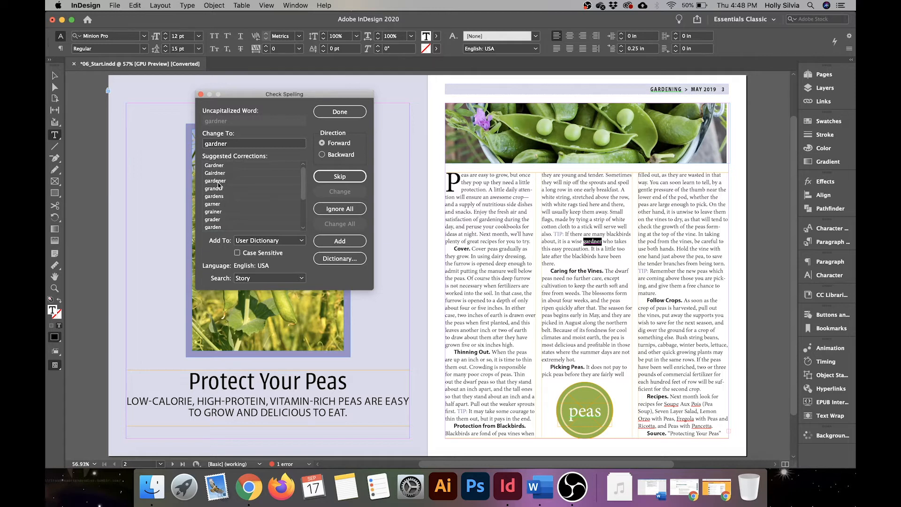
Step: Correct the flagged word "gardner" to "gardener" in the spelling check
left_click(222, 146)
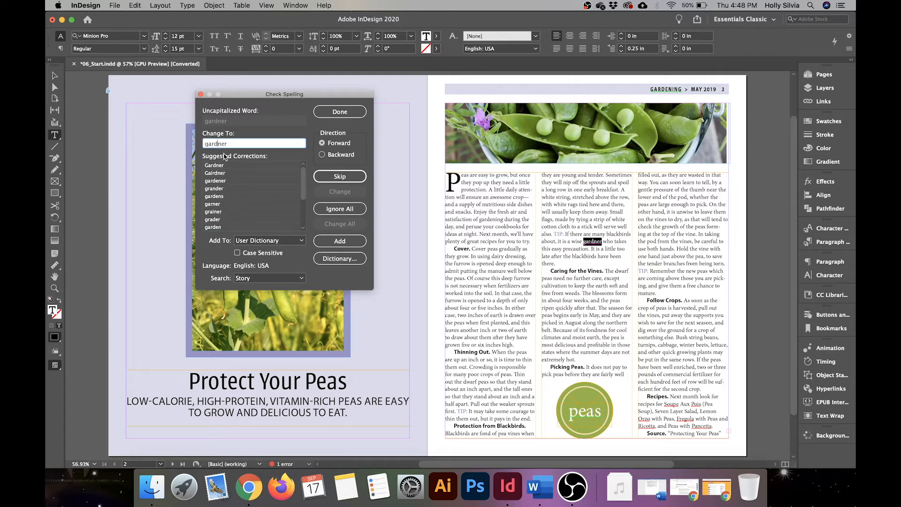
type("e")
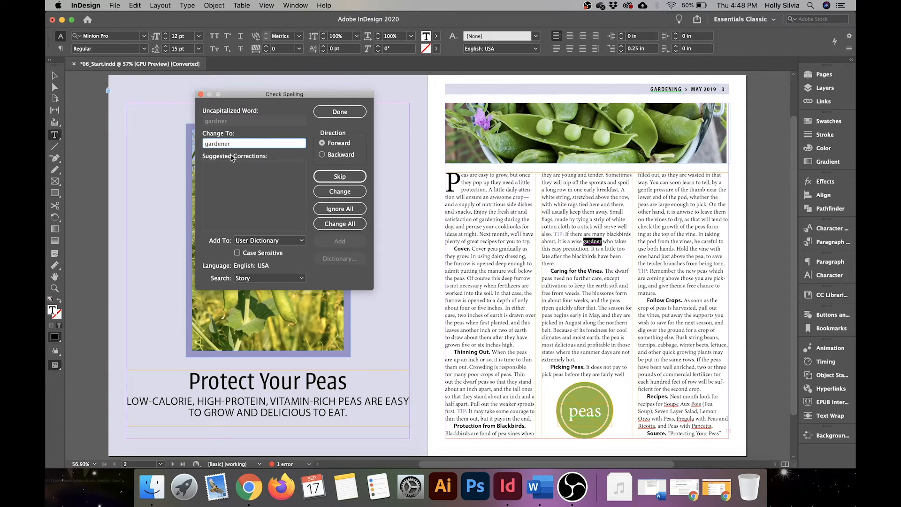
left_click(333, 196)
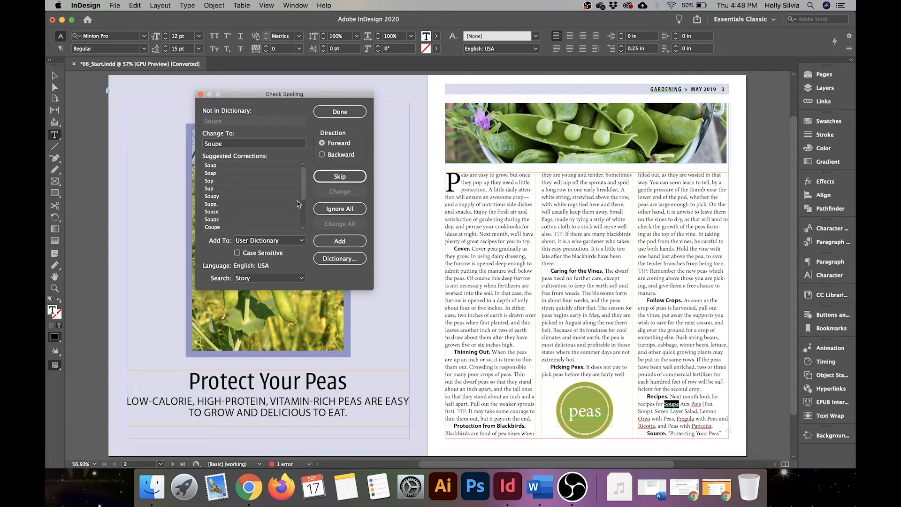
Step: Ignore all instances of "Soupe" and "Pois", and add "Orzo" to the user dictionary
left_click(343, 212)
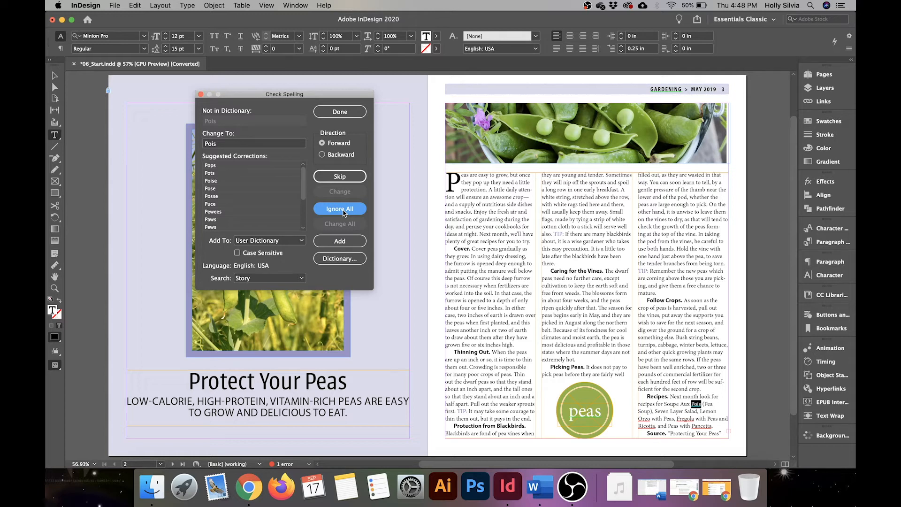
left_click(343, 212)
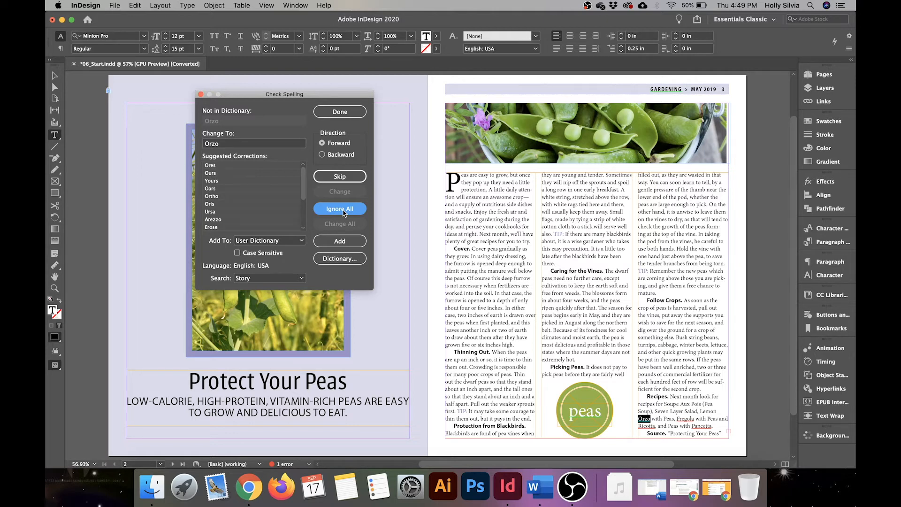
left_click(336, 242)
left_click(340, 241)
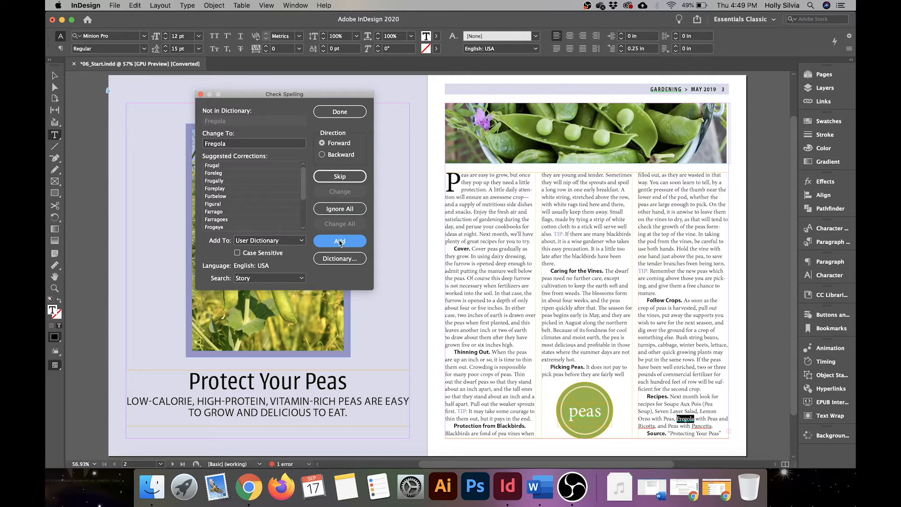
Step: Ignore all instances of "Fregola", "Ricotta" and "Pancetta", and close the spelling check
left_click(339, 209)
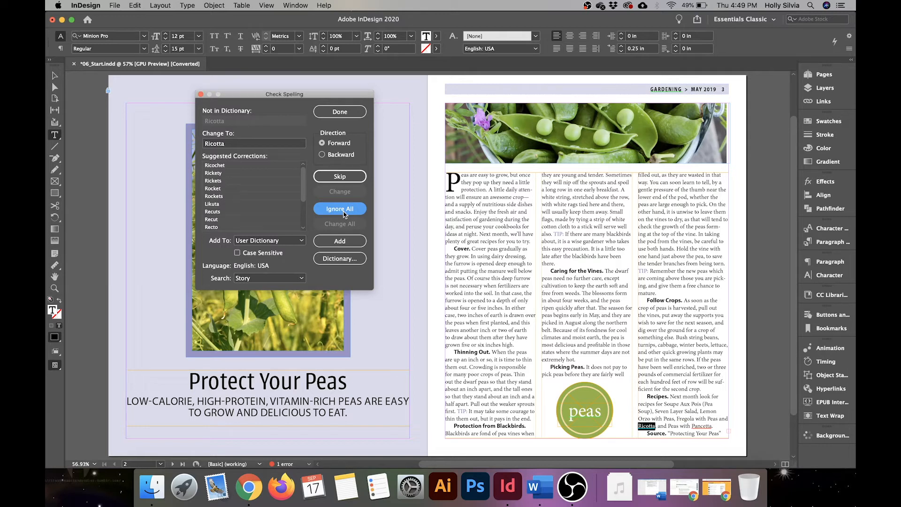
left_click(344, 213)
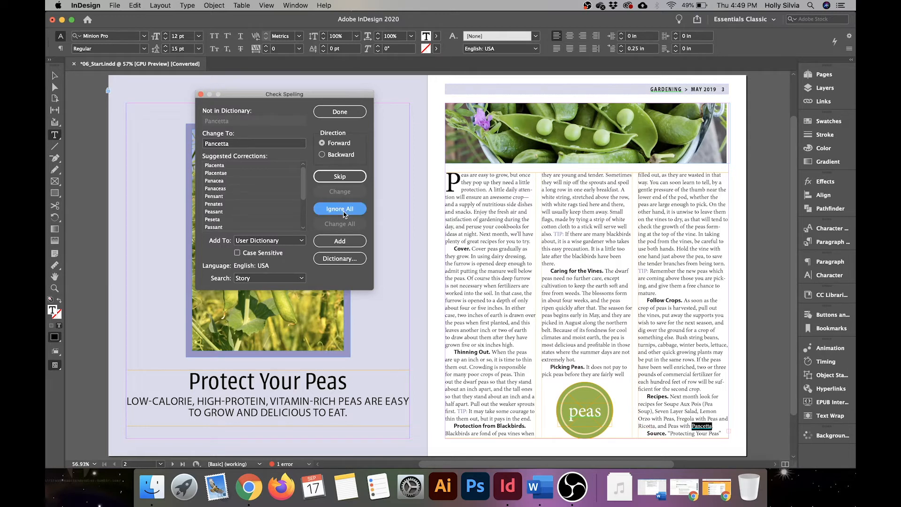
left_click(343, 214)
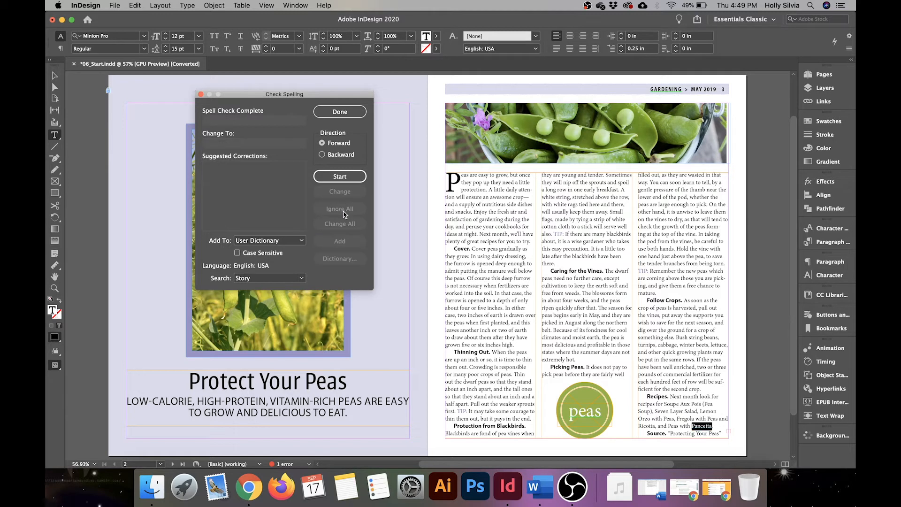
left_click(340, 111)
Step: Add the word "ricotta" to the Added Words list of the English: USA user dictionary
left_click(483, 204)
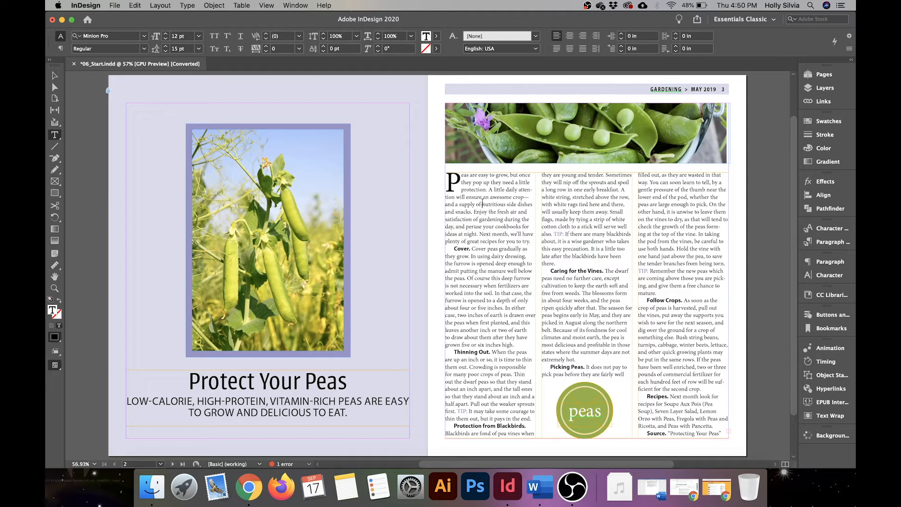
left_click(135, 5)
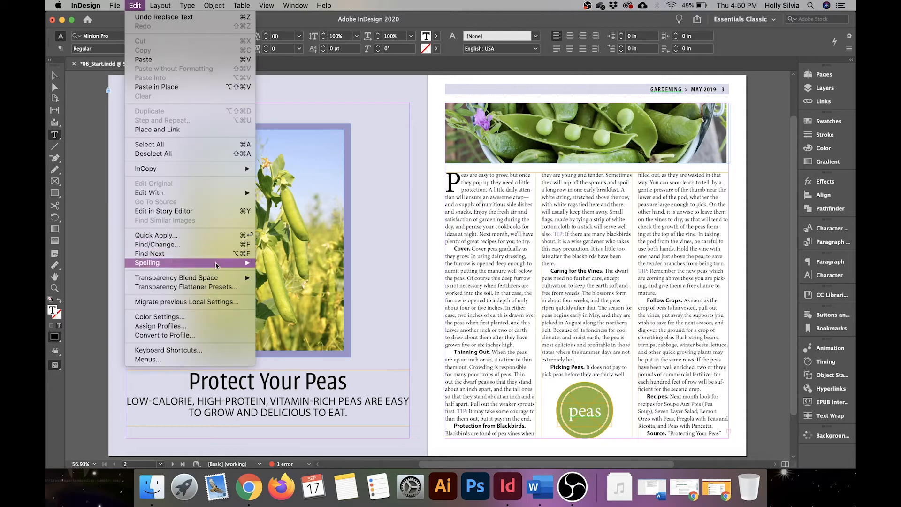
mouse_move(217, 266)
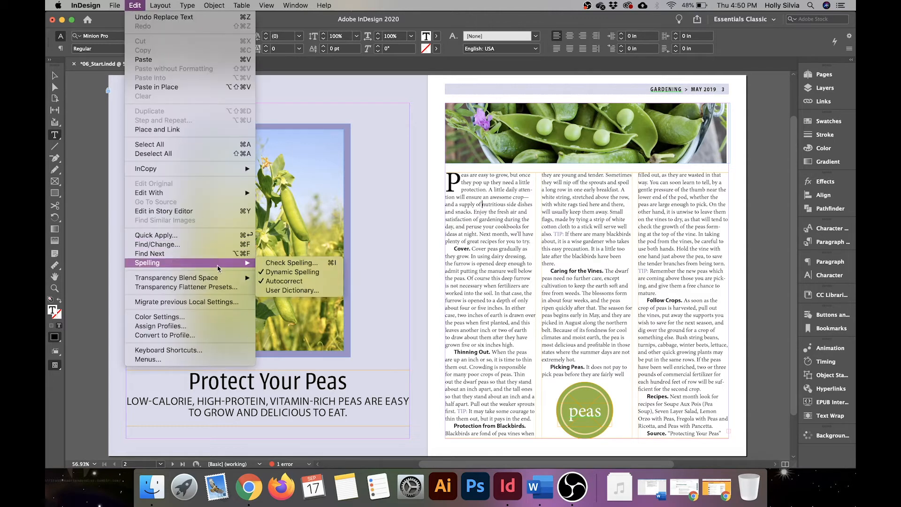
left_click(289, 291)
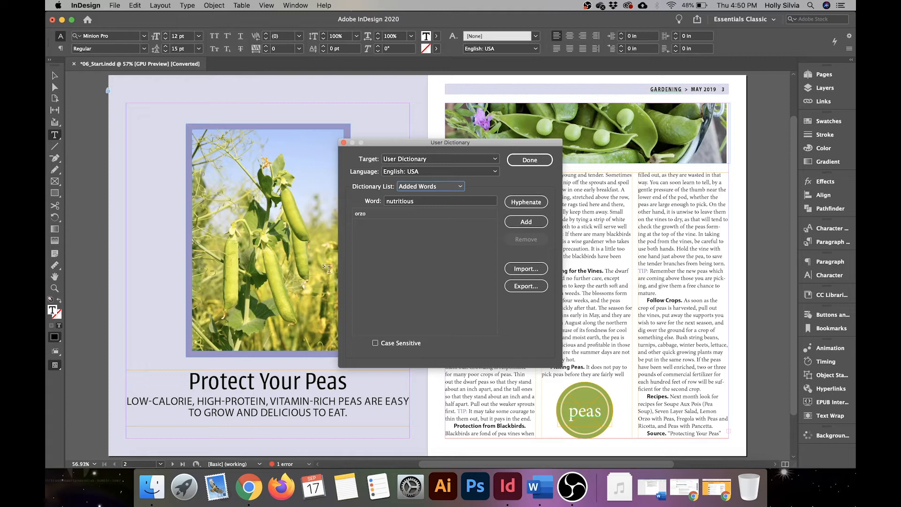
left_click(423, 203)
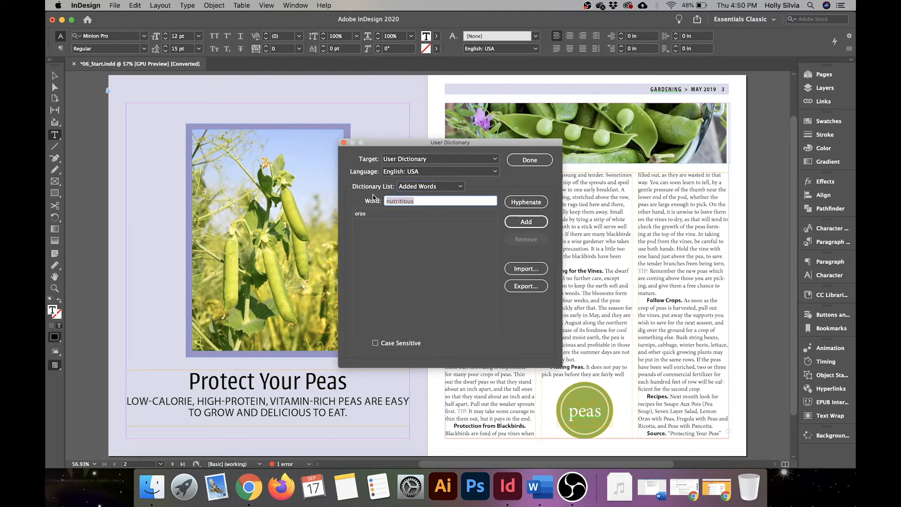
type("ricotta")
left_click(516, 225)
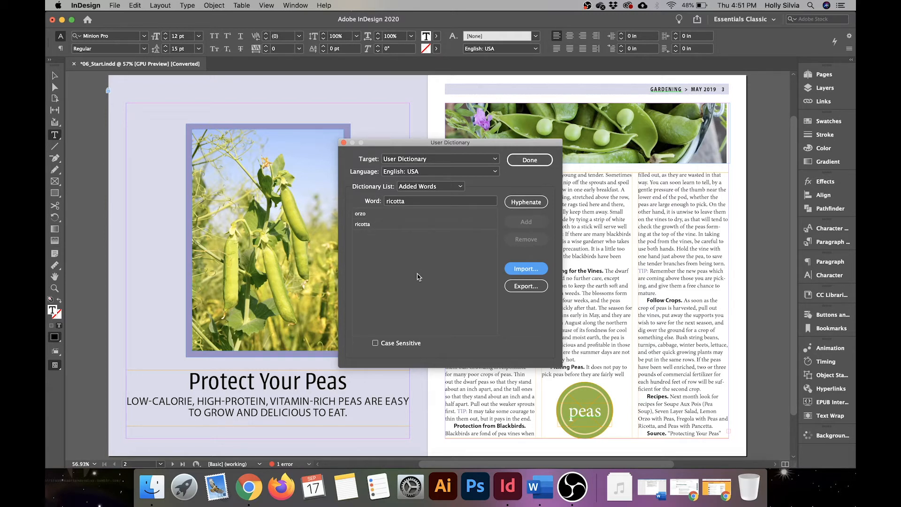
left_click(531, 161)
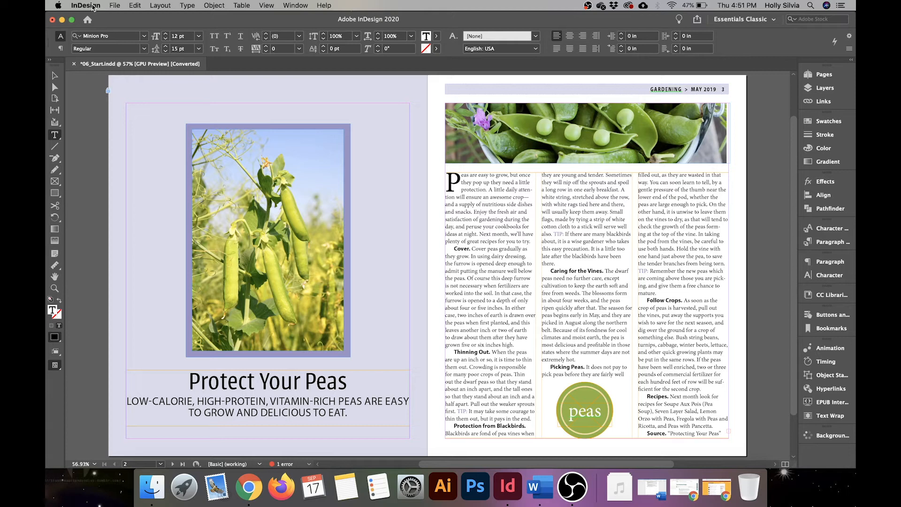
Step: Check that Enable Dynamic Spelling is on in the Spelling preferences and accept them
left_click(136, 5)
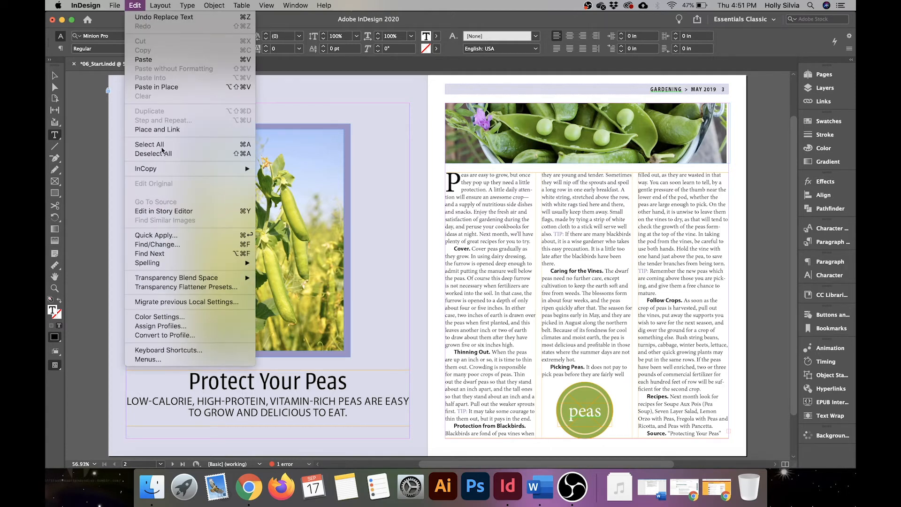
mouse_move(88, 4)
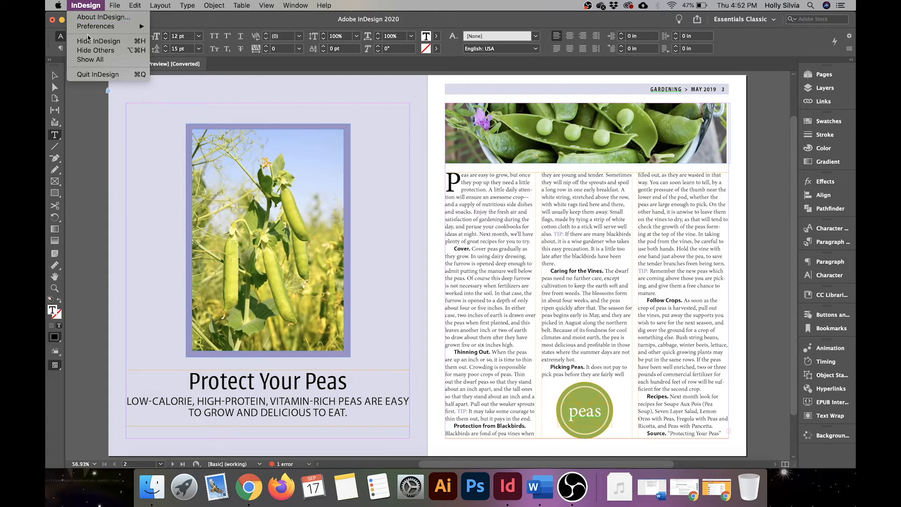
mouse_move(88, 31)
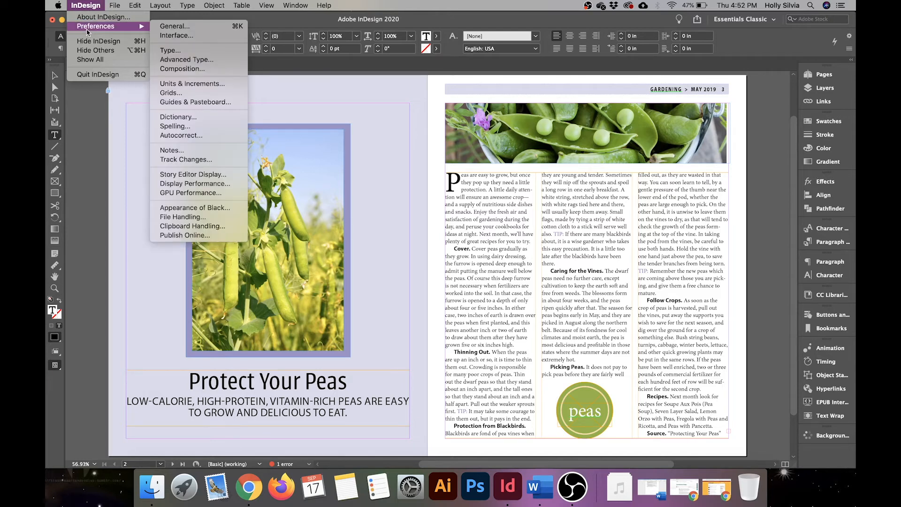
left_click(188, 126)
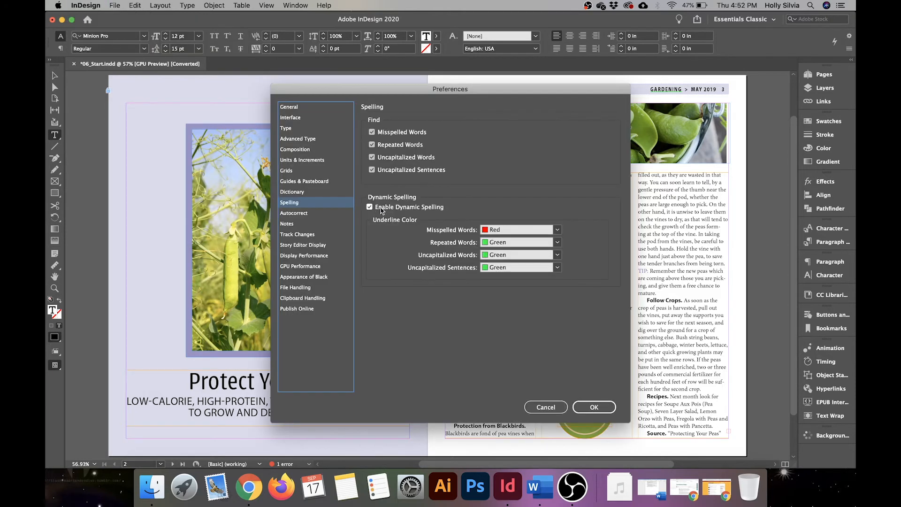
left_click(371, 208)
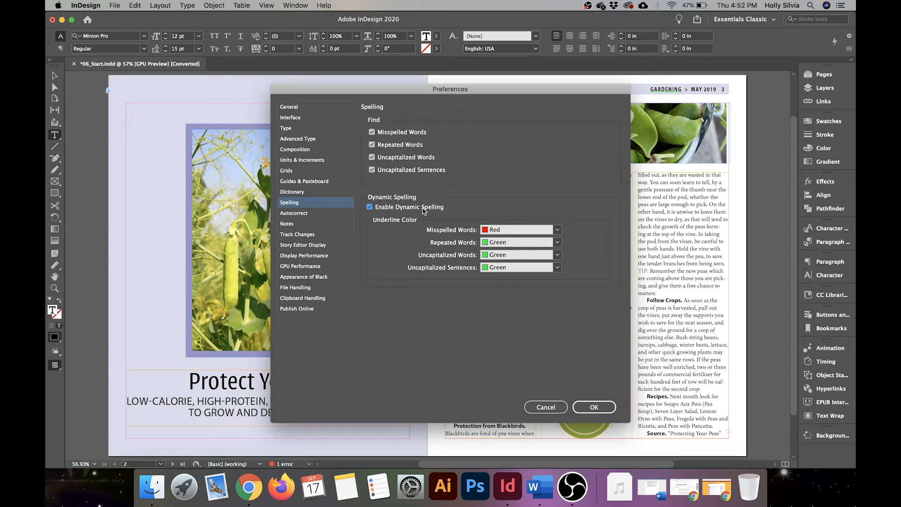
left_click(601, 407)
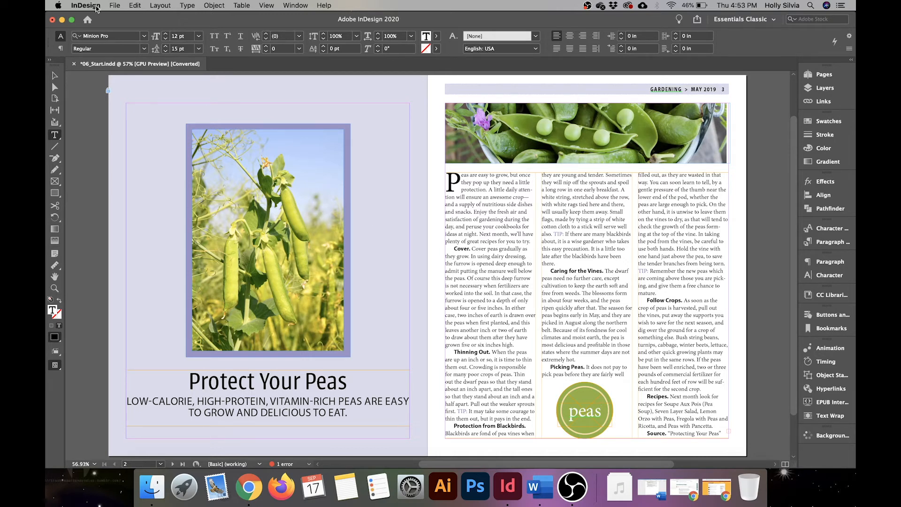
Step: Add an entry to the English: USA autocorrect preferences that replaces "gardner" with "gardener"
left_click(138, 6)
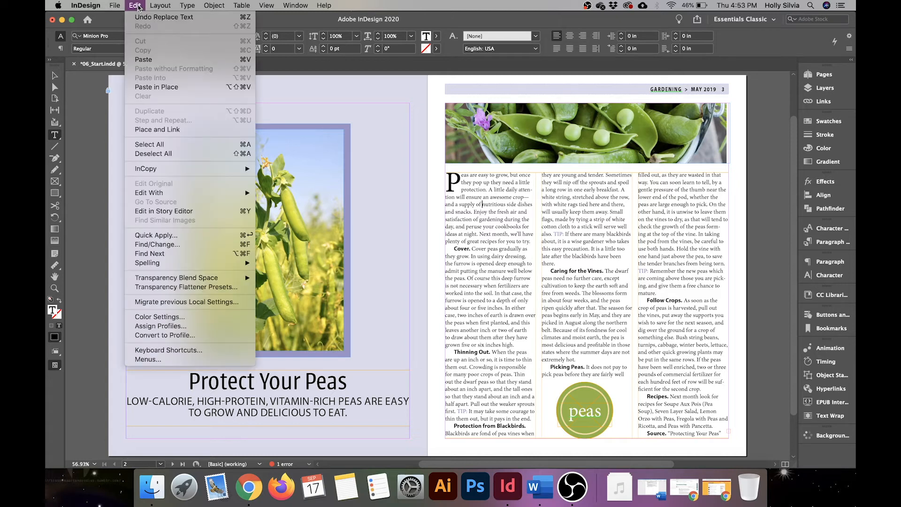
mouse_move(89, 6)
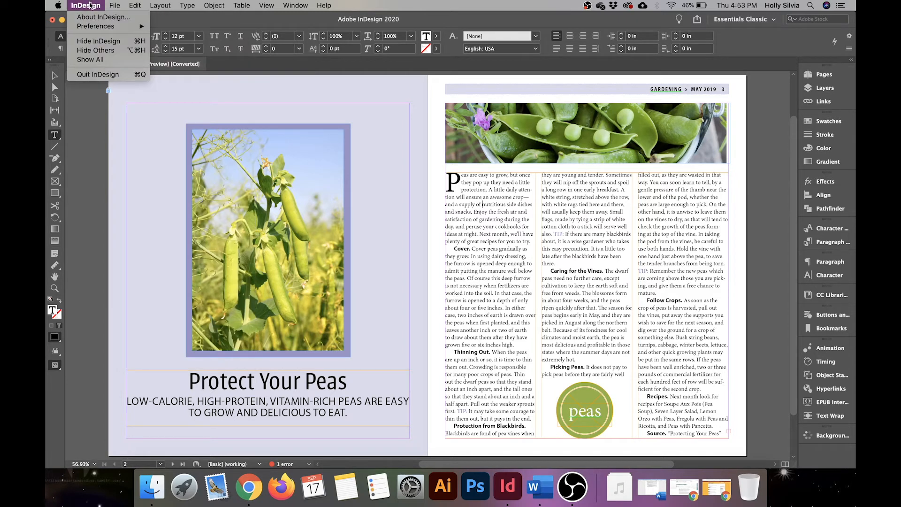
mouse_move(108, 29)
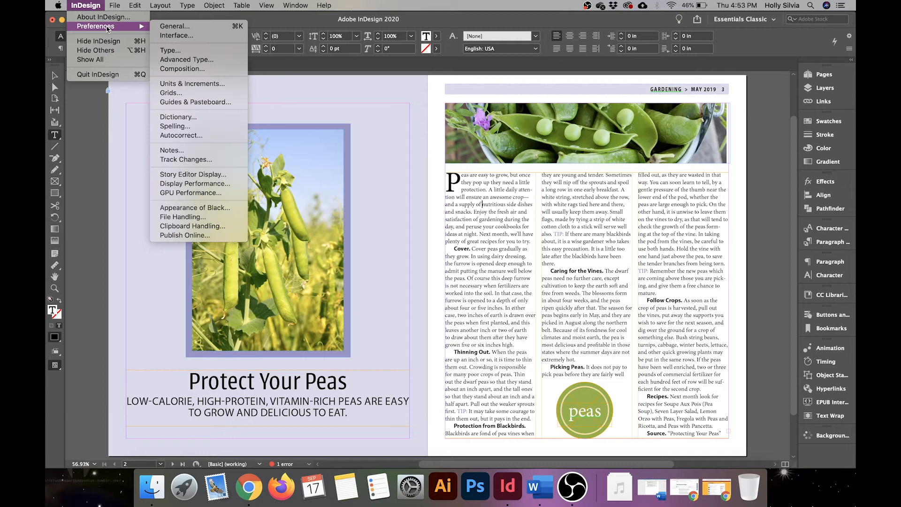
left_click(189, 136)
scroll(190, 137, "down", 20)
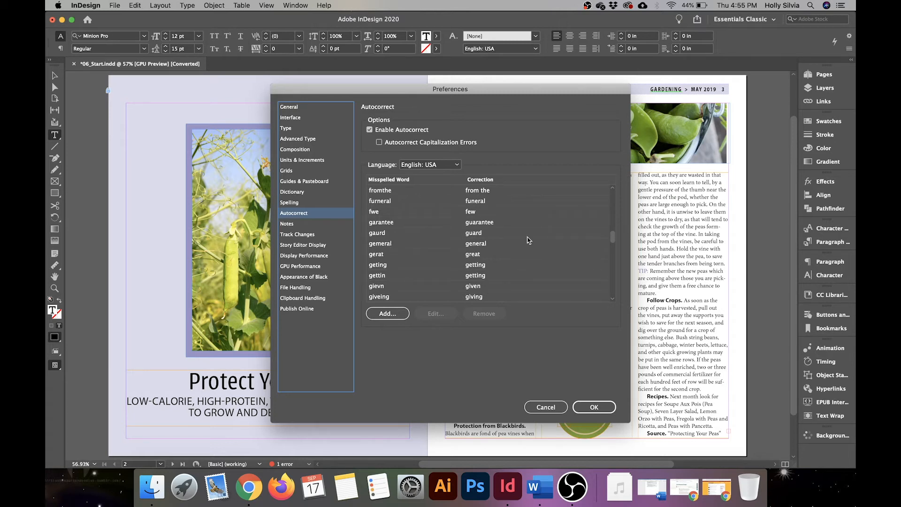
left_click(388, 314)
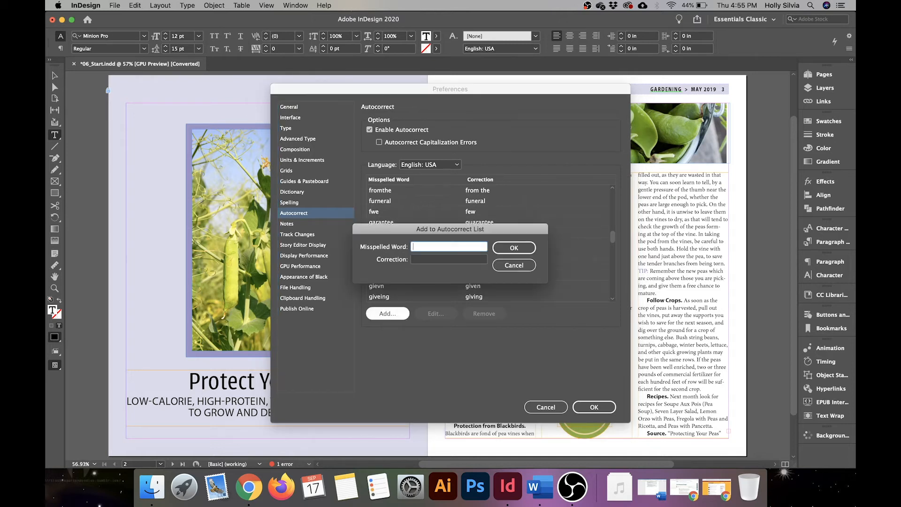
type("gardner")
left_click(426, 261)
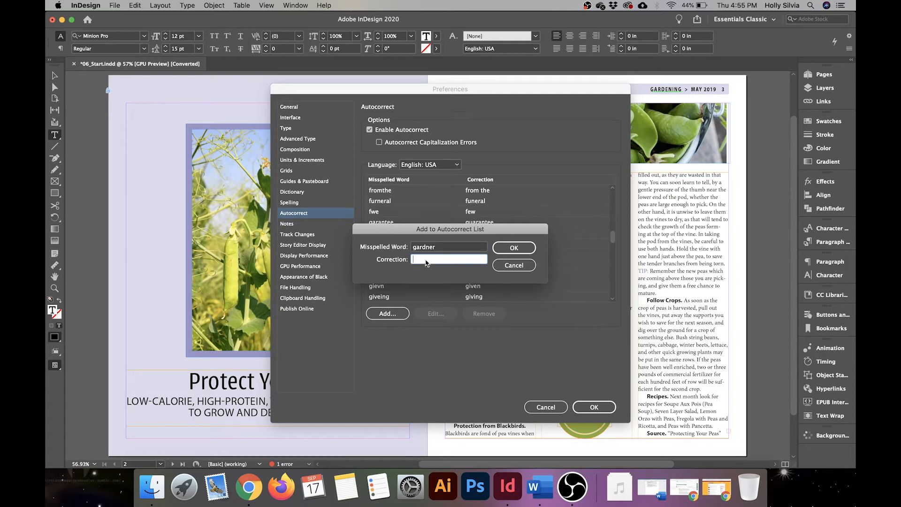
type("gardener")
left_click(517, 248)
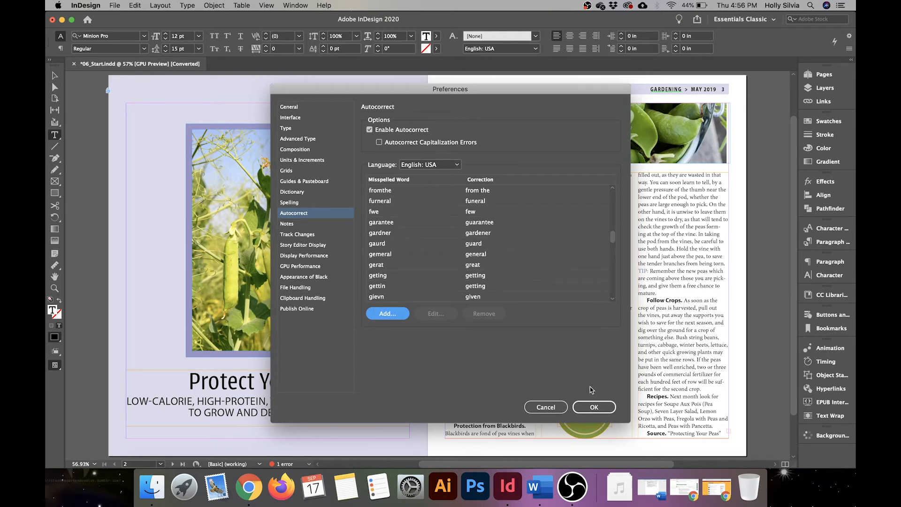
left_click(595, 408)
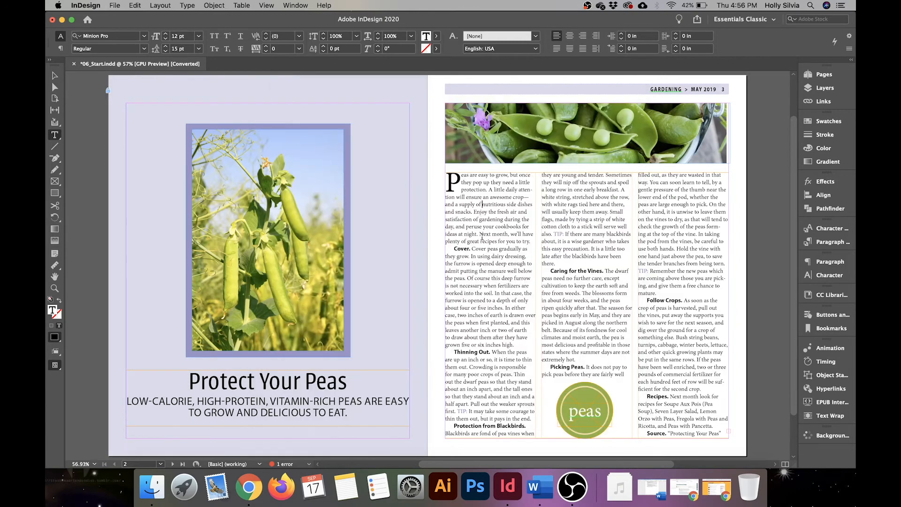
Step: Test the "gardner" autocorrect entry at the end of the article's opening paragraph and delete the test word
left_click(530, 242)
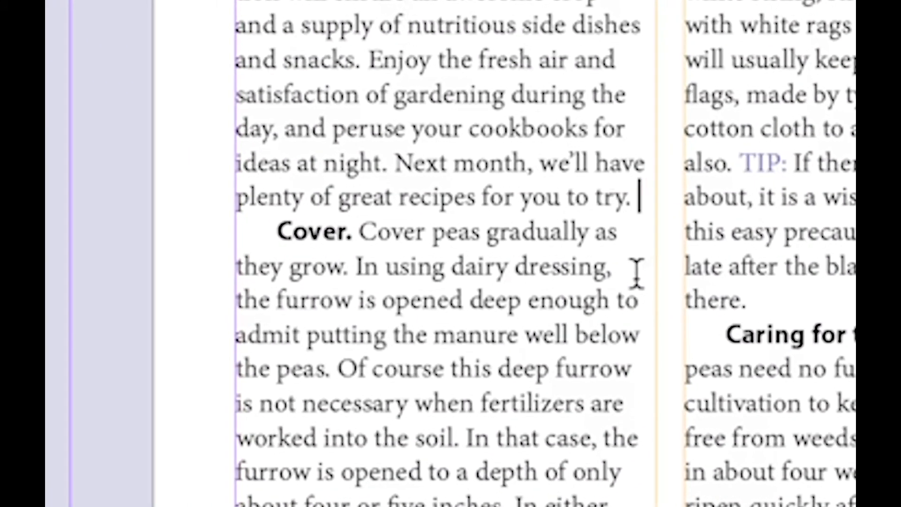
type("gardener")
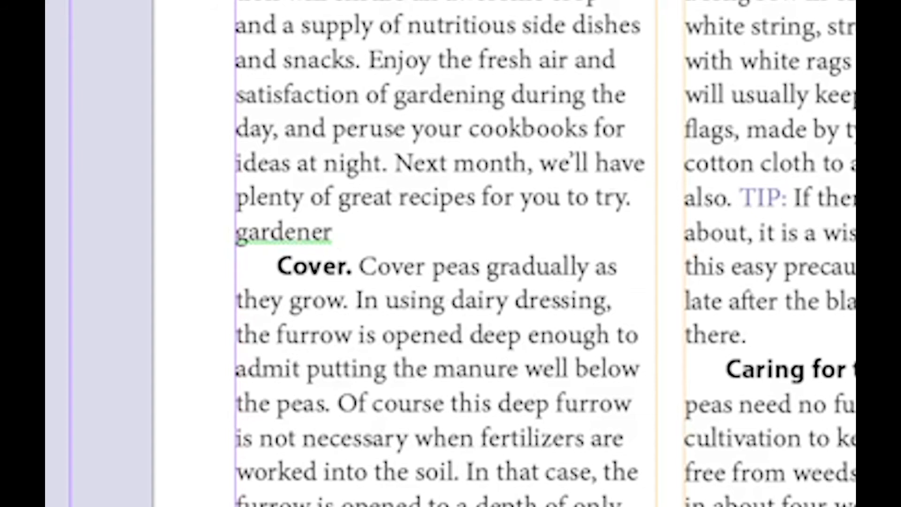
key("BackSpace")
key("BackSpace")
key("BackSpace")
key("BackSpace")
key("BackSpace")
key("BackSpace")
key("BackSpace")
key("BackSpace")
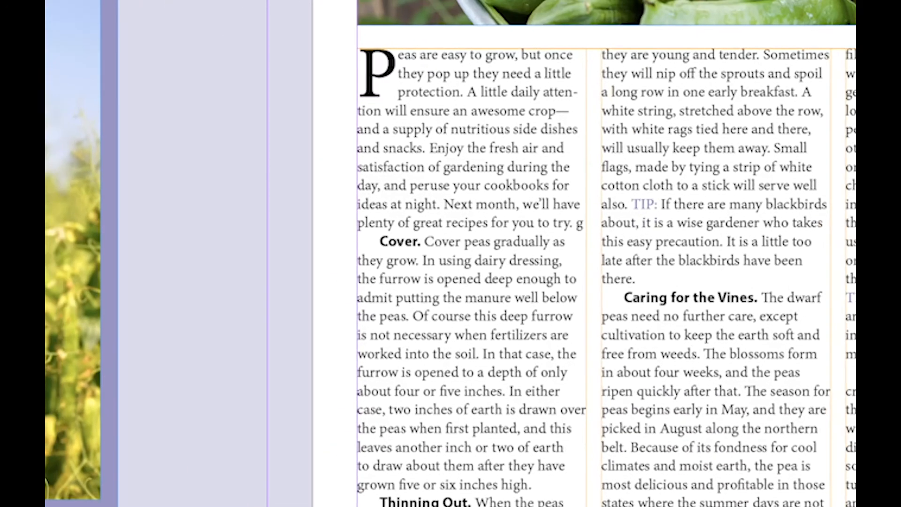
key("BackSpace")
key("BackSpace")
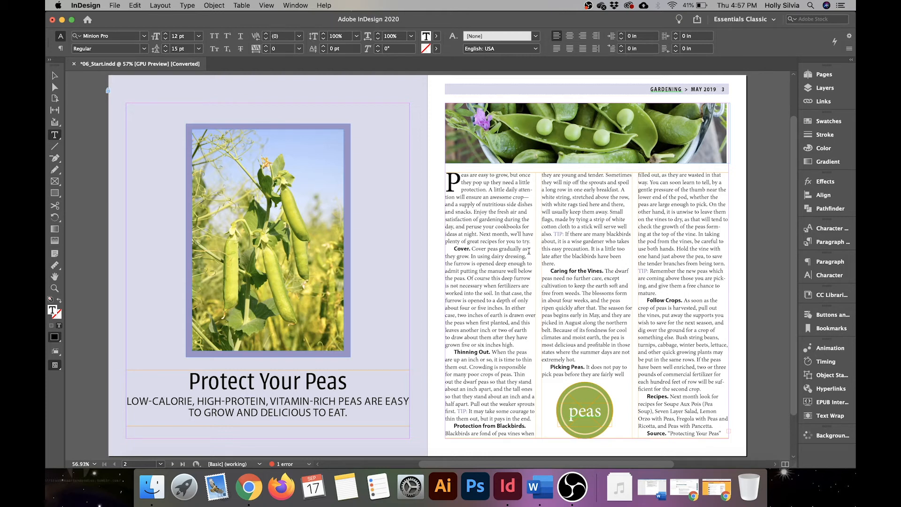
Step: Check in the Type preferences that drag-and-drop text editing is enabled in Layout View, and accept them
left_click(137, 5)
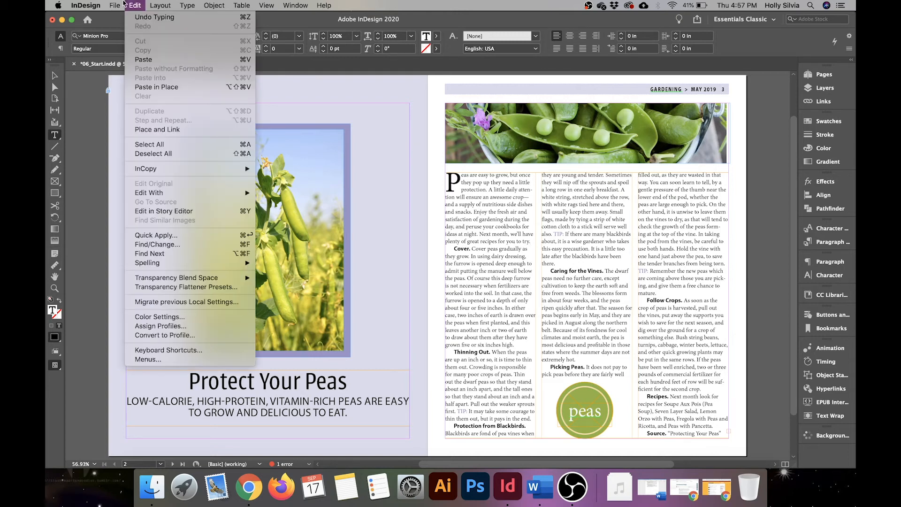
mouse_move(64, 4)
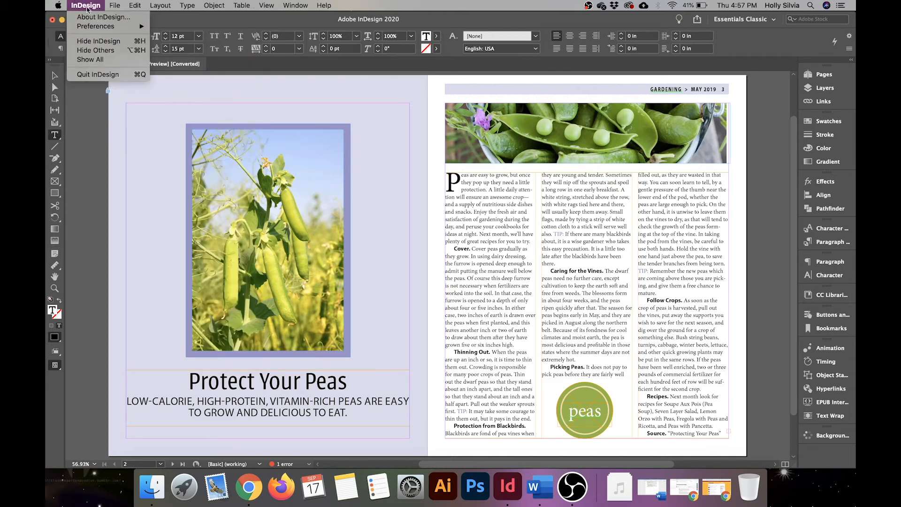
mouse_move(87, 31)
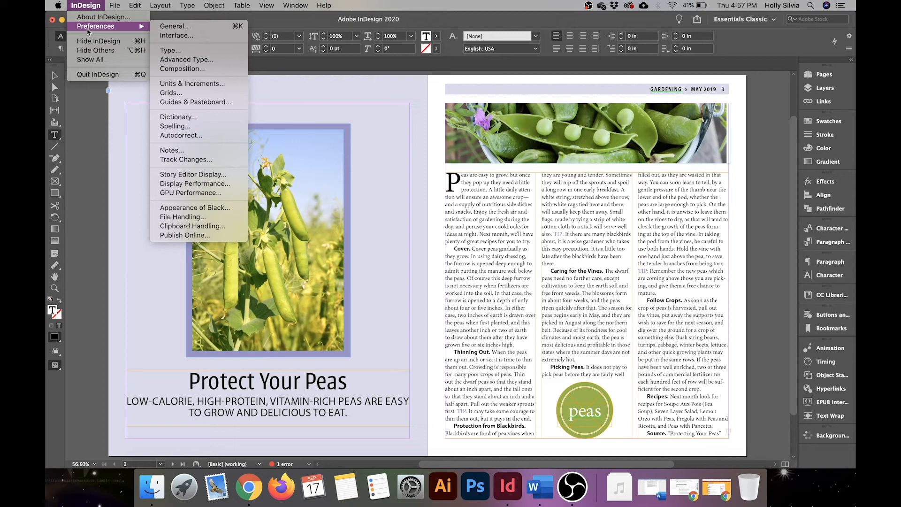
left_click(190, 51)
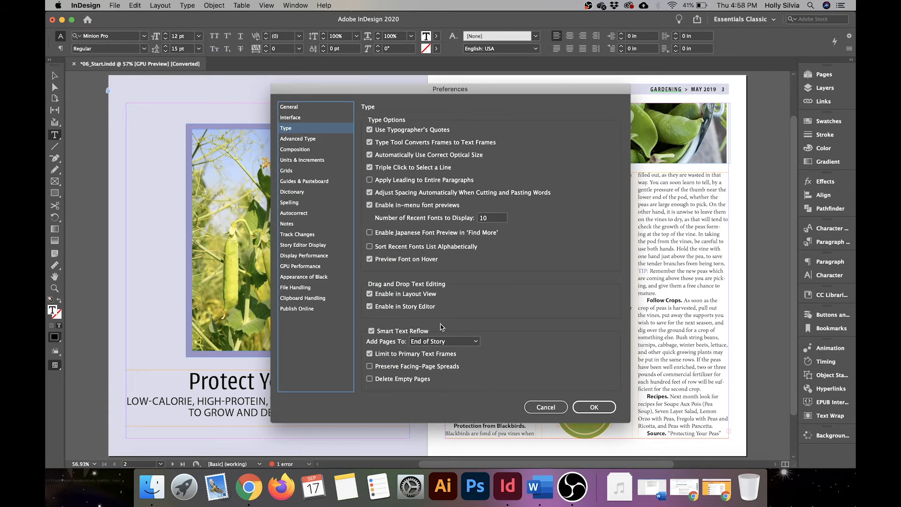
left_click(595, 407)
Step: Move "LOW-CALORIE," behind "HIGH-PROTEIN," in the subtitle under "Protect Your Peas" using drag-and-drop text editing
left_click_drag(127, 399, 198, 402)
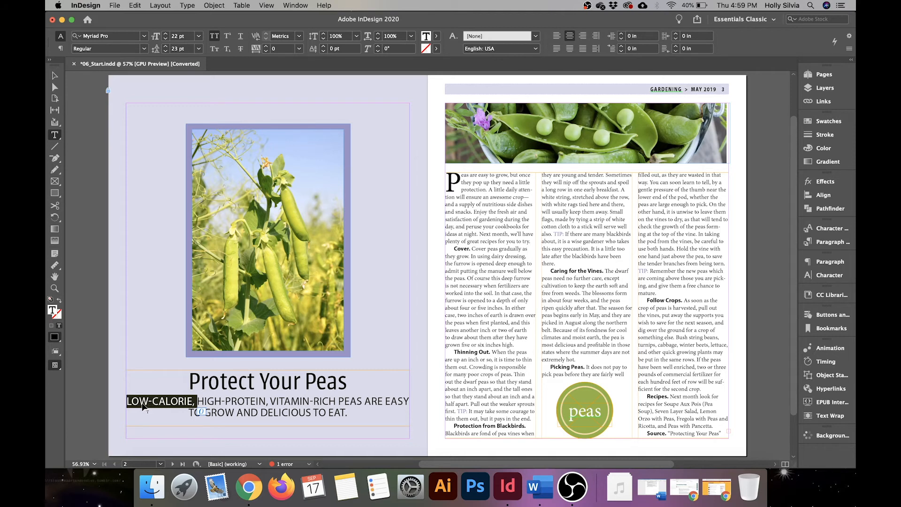
left_click_drag(146, 406, 270, 406)
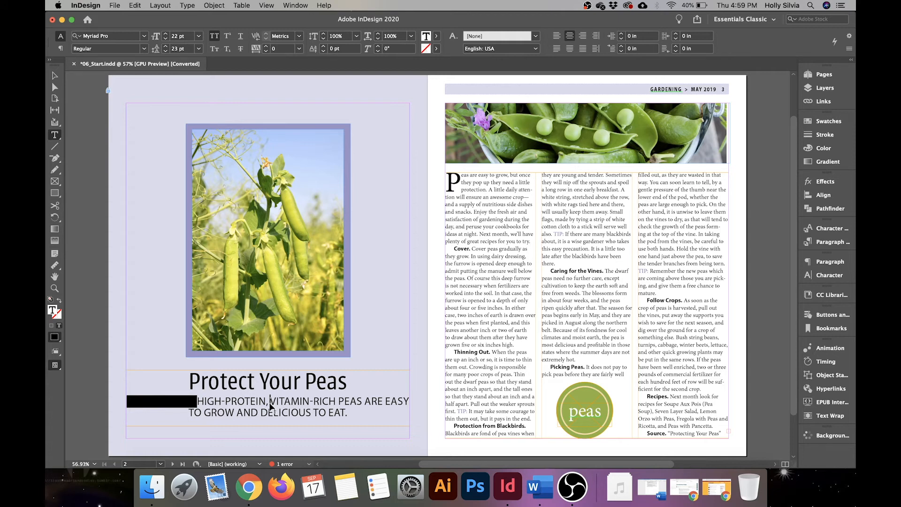
left_click_drag(271, 407, 271, 406)
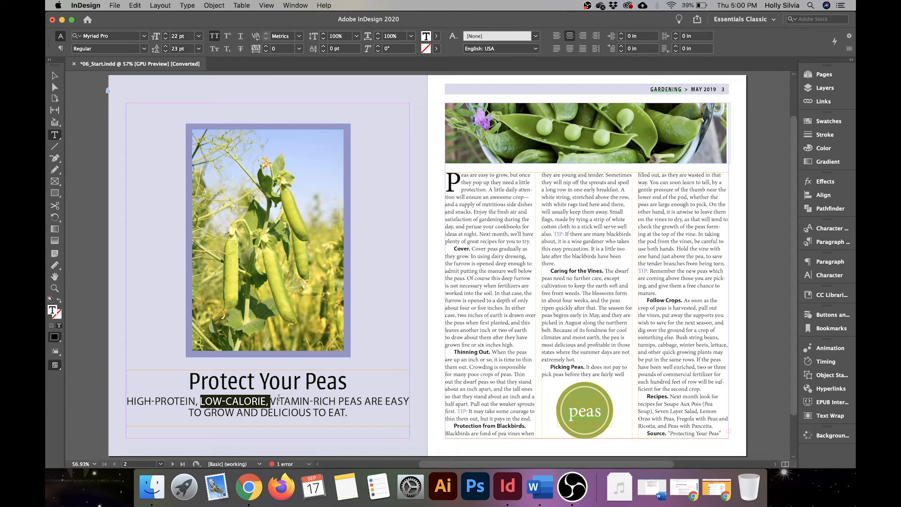
left_click(479, 271)
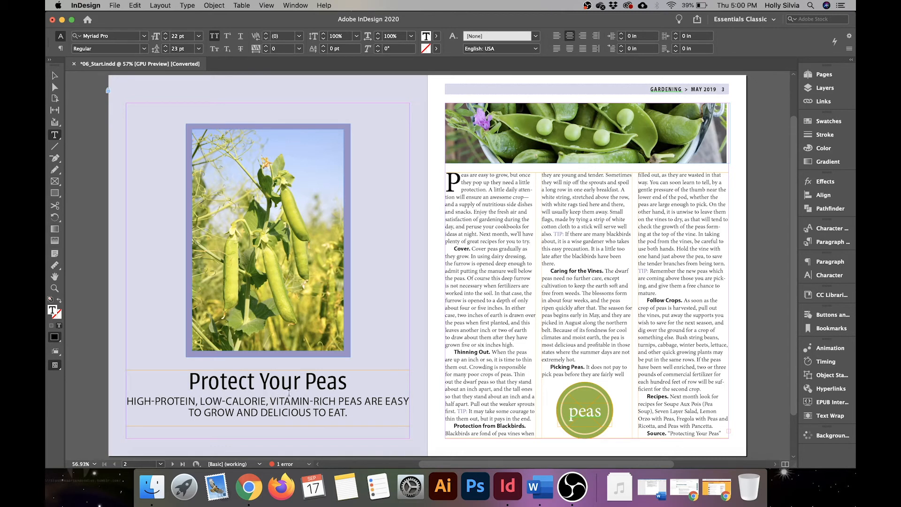
Step: Open the article text in the Story Editor from its opening paragraph
left_click(493, 224)
left_click(135, 6)
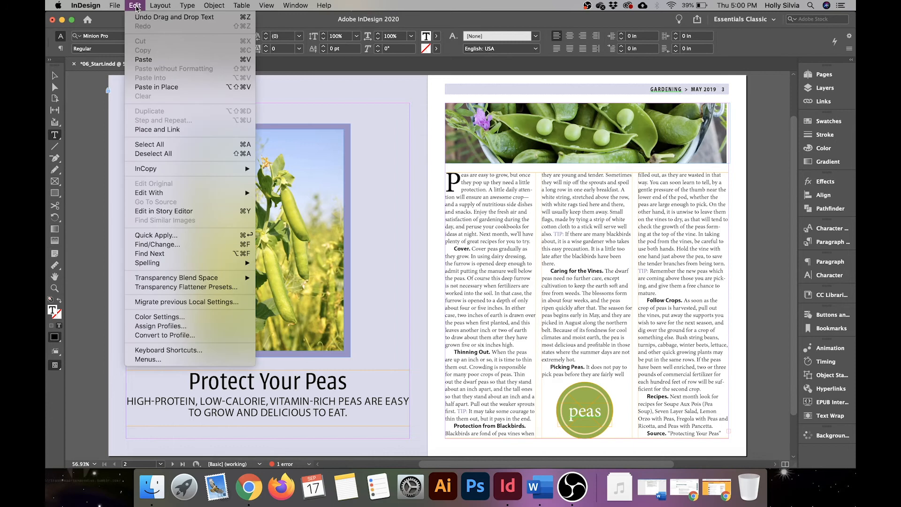
left_click(171, 212)
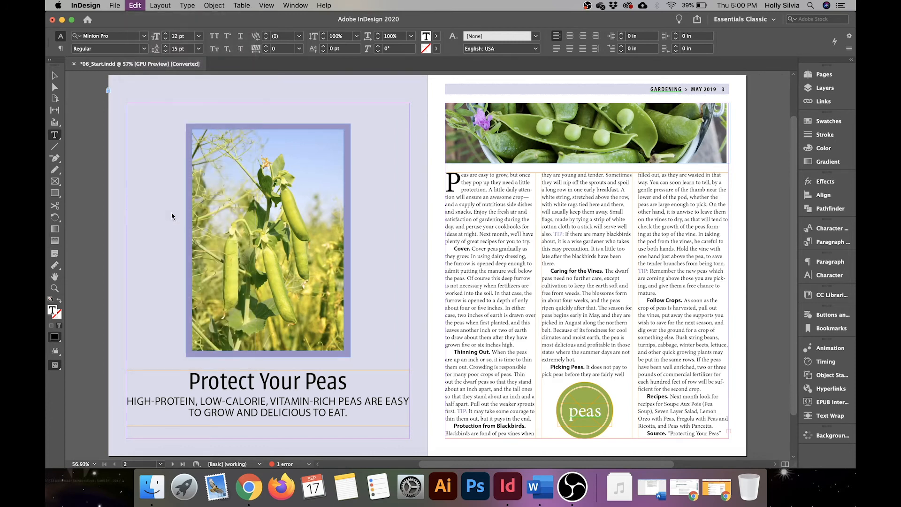
Step: Delete the end of the "Follow Crops" paragraph in the Story Editor, from "If the peas have been well enriched" through "second crop."
left_click_drag(178, 20, 322, 24)
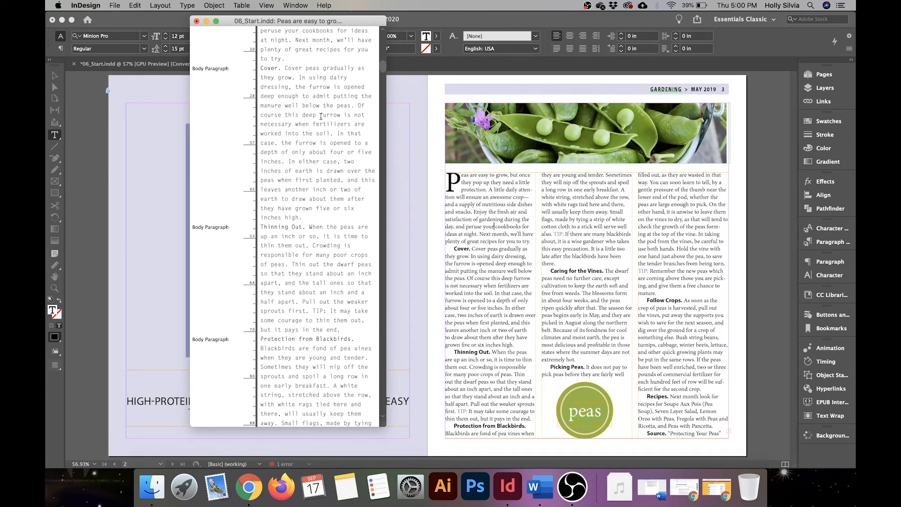
left_click_drag(383, 66, 384, 202)
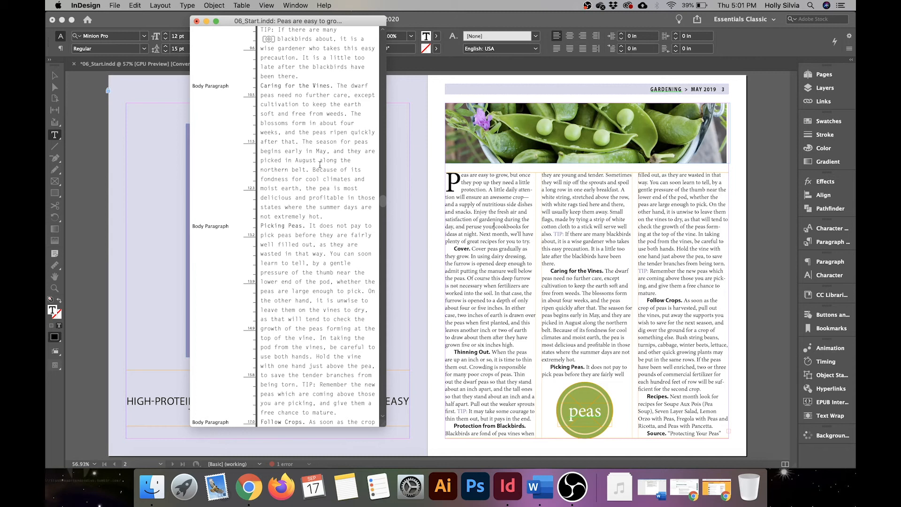
scroll(327, 260, "down", 10)
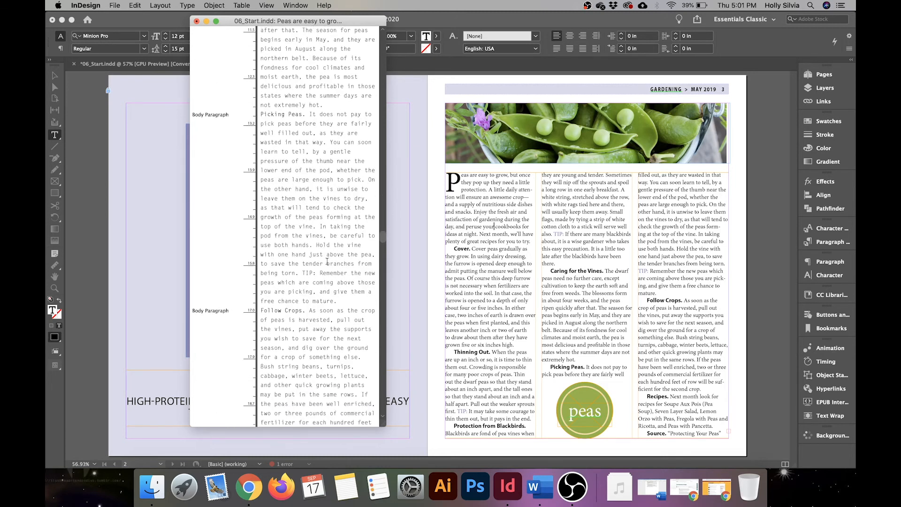
scroll(327, 261, "down", 1)
scroll(327, 262, "down", 1)
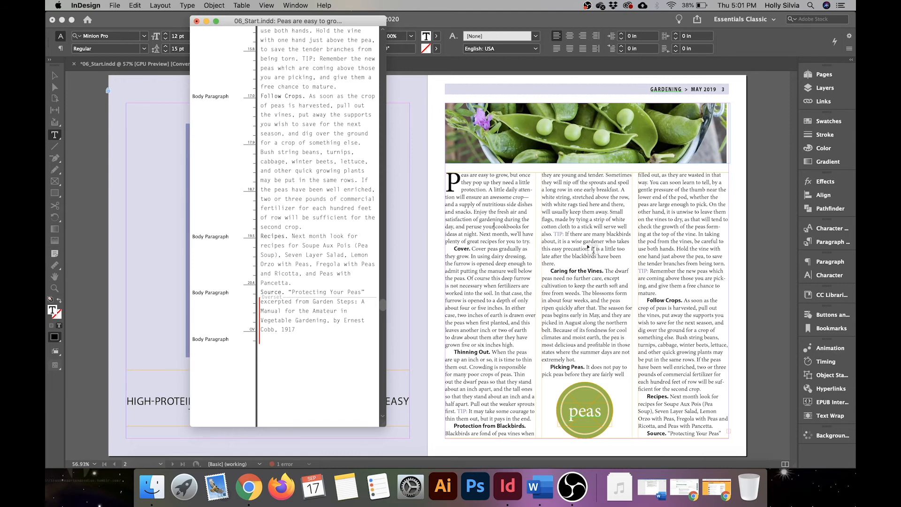
left_click(331, 312)
left_click(302, 227)
left_click_drag(312, 225, 360, 180)
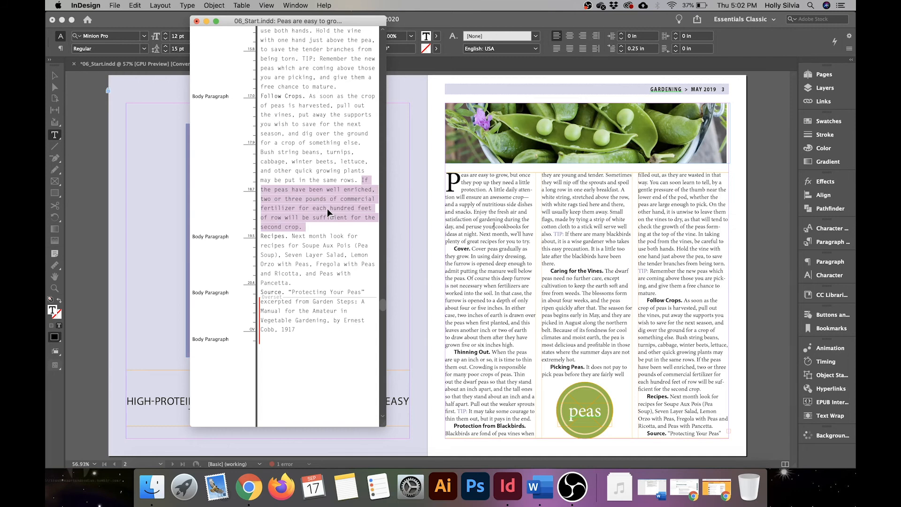
key("BackSpace")
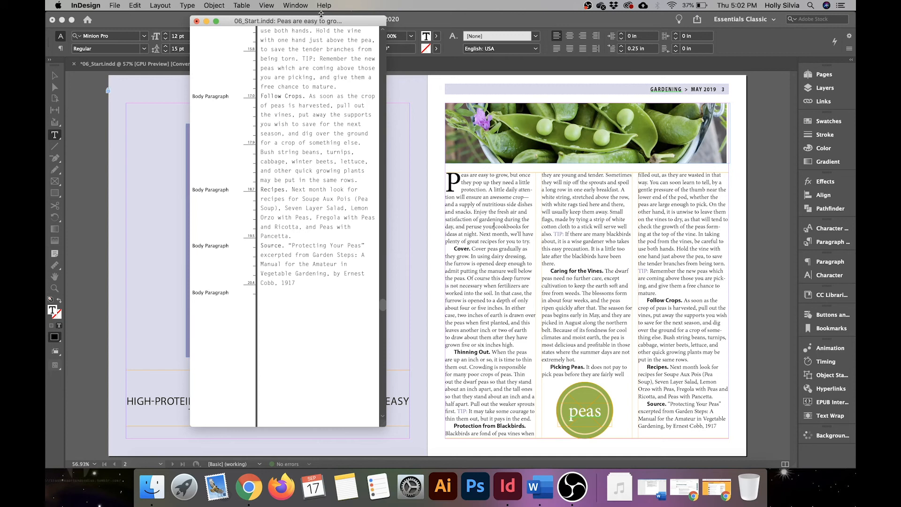
Step: Reposition the Story Editor window over the layout and turn on Track Changes in Current Story
left_click_drag(323, 24, 367, 41)
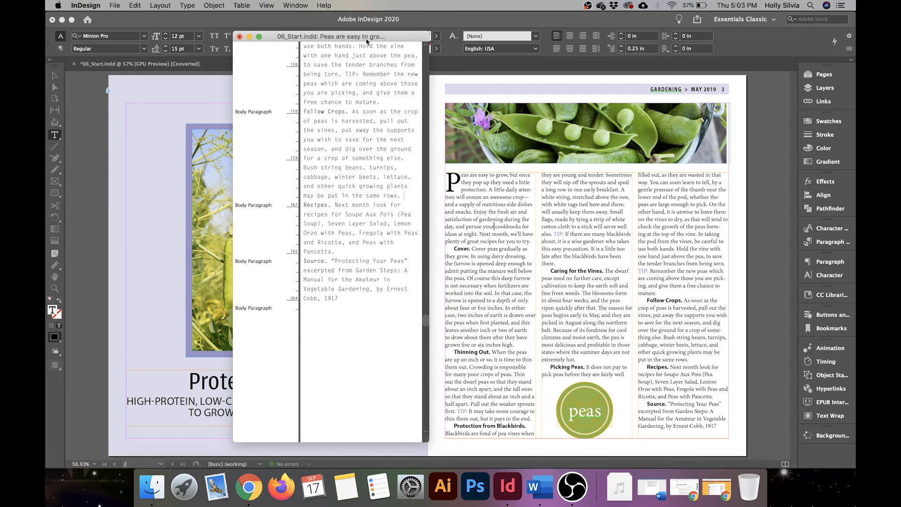
left_click(187, 5)
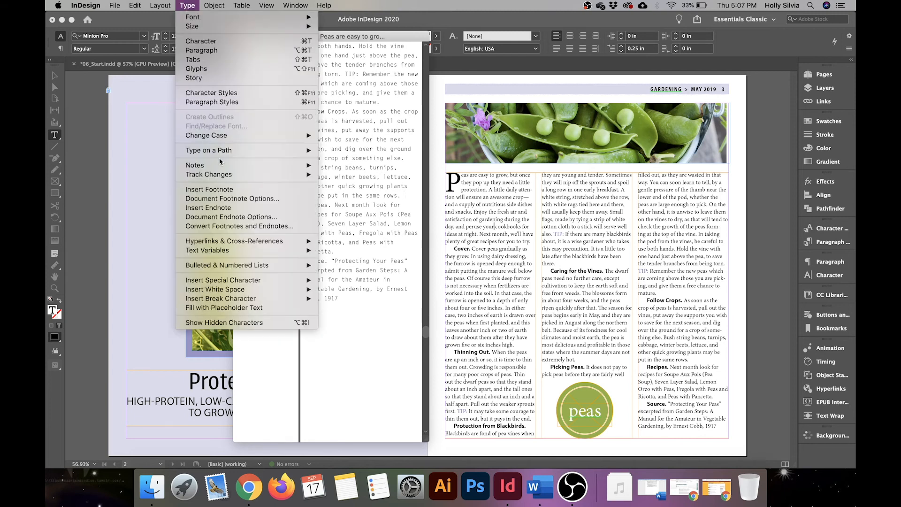
mouse_move(232, 179)
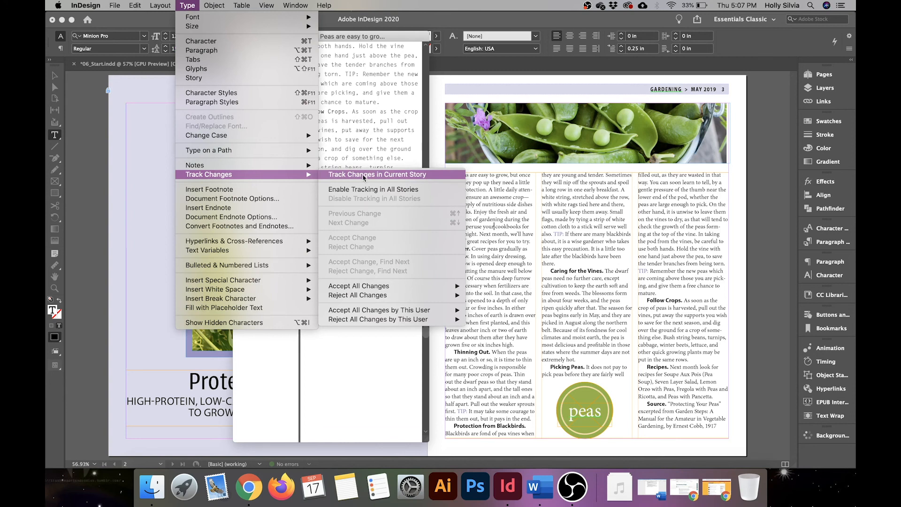
left_click(363, 175)
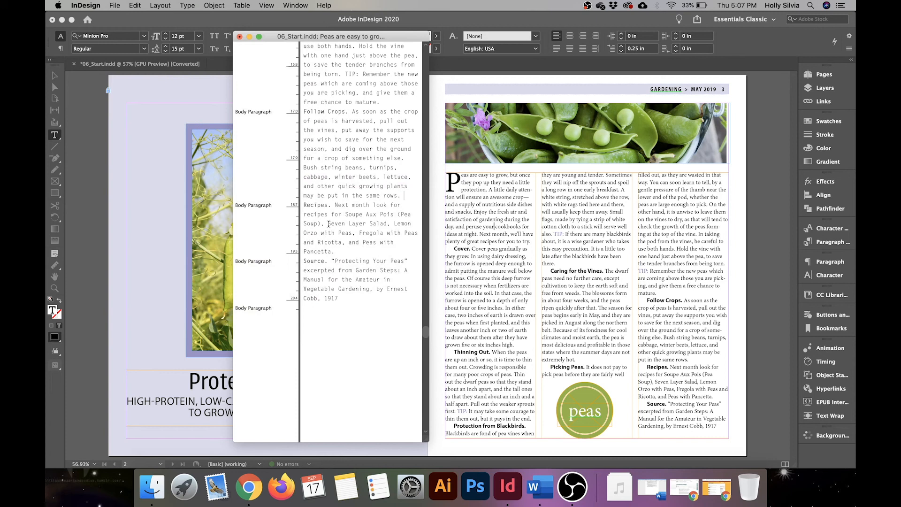
Step: Replace "Seven Layer Salad" with "Balsamic Pea Salad" in the "Recipes" paragraph in the Story Editor
left_click_drag(328, 223, 388, 221)
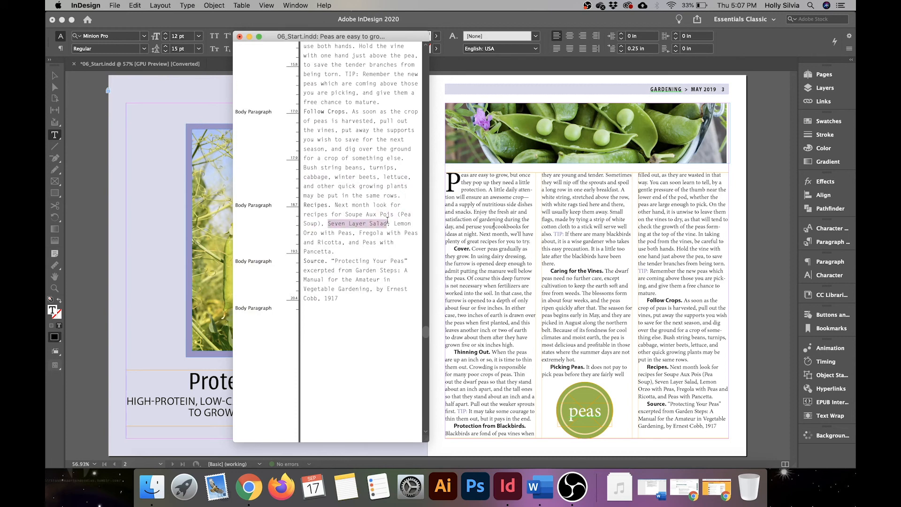
key("BackSpace")
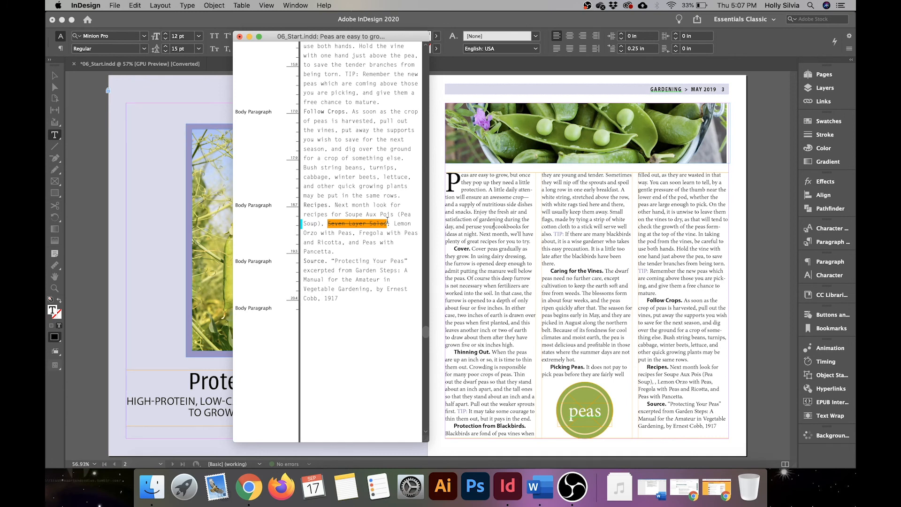
type("Ba")
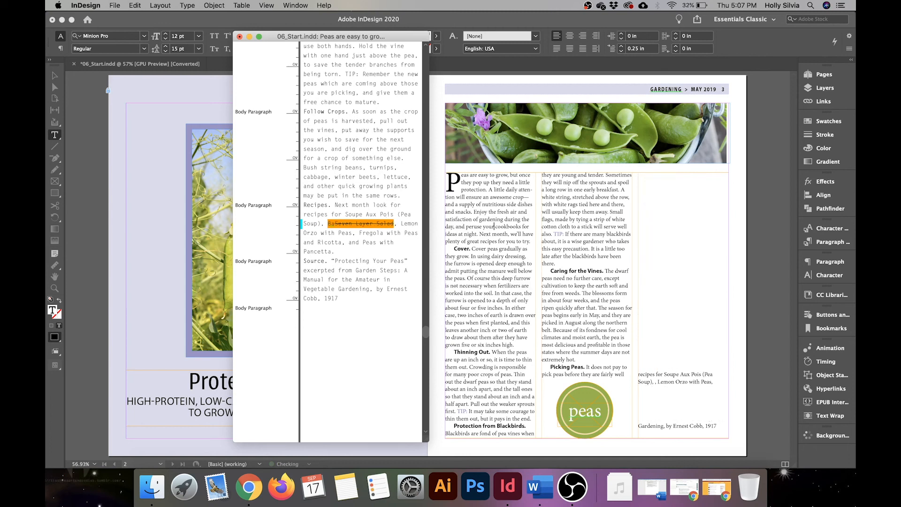
type("lsamic")
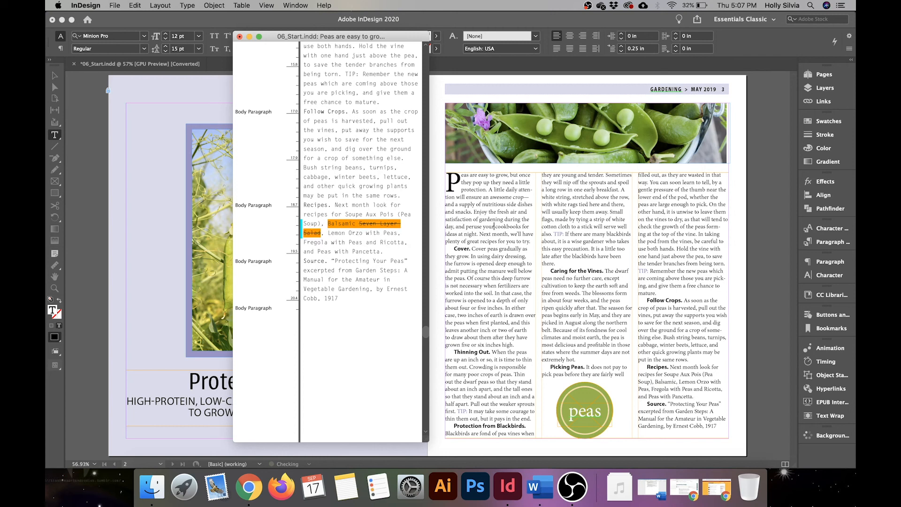
type(" Pea")
type(" Sala")
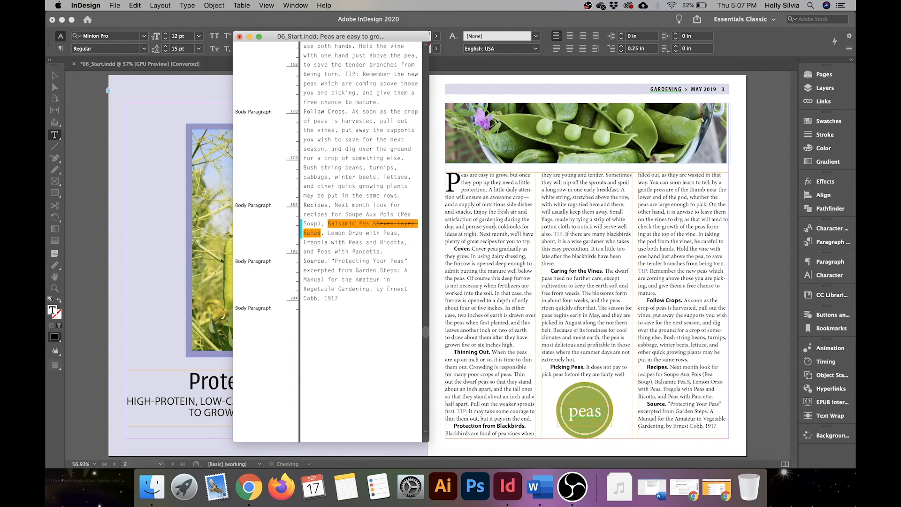
type("d")
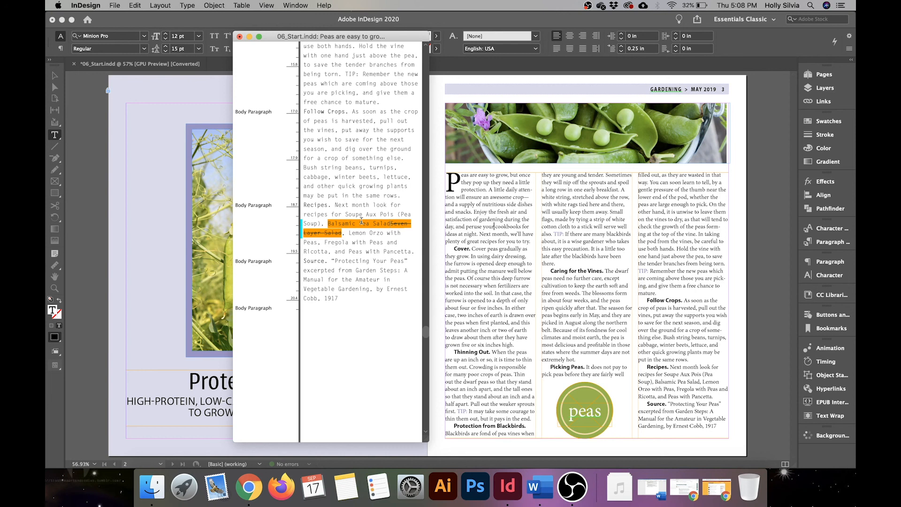
Step: Accept all tracked changes in this story and close the Story Editor, returning to the layout with the Selection tool
left_click(189, 6)
mouse_move(289, 176)
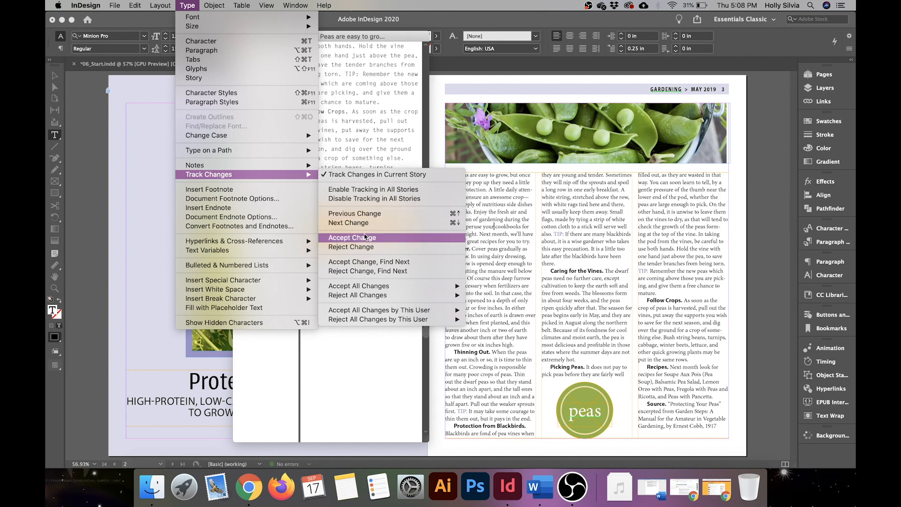
mouse_move(376, 309)
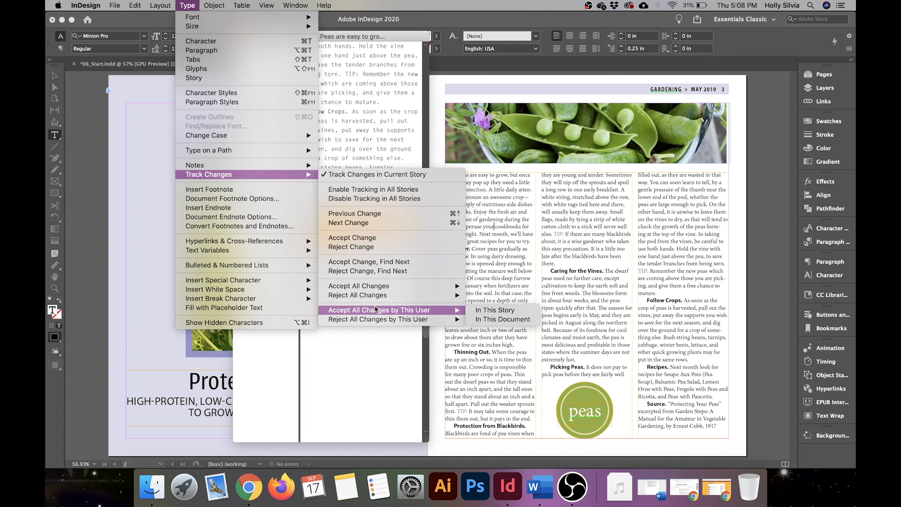
mouse_move(380, 286)
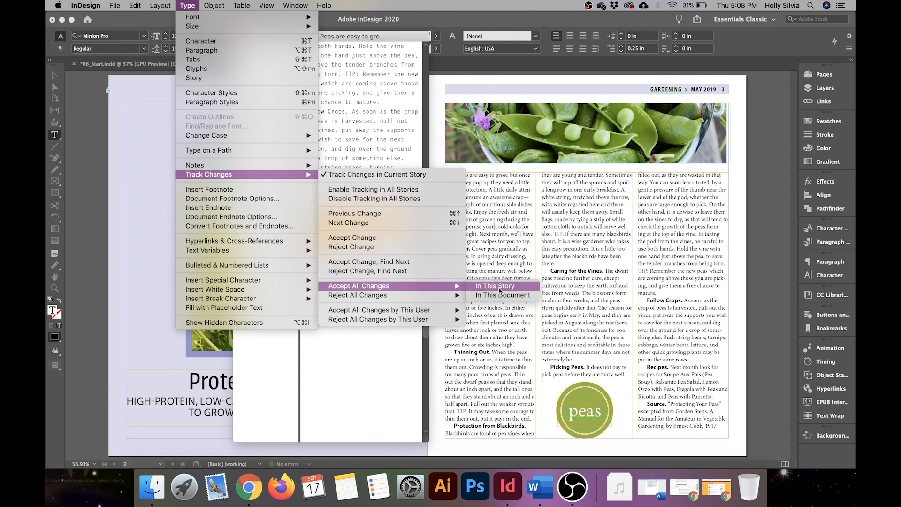
left_click(499, 288)
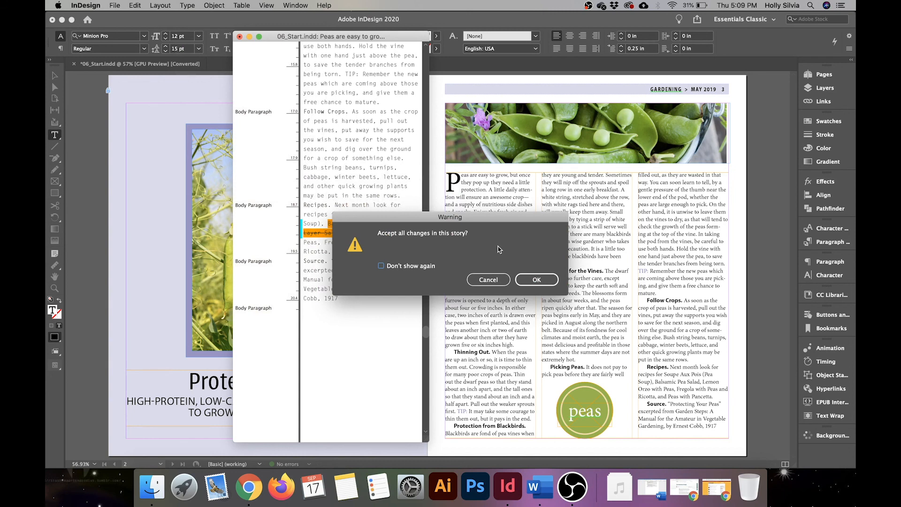
left_click(550, 281)
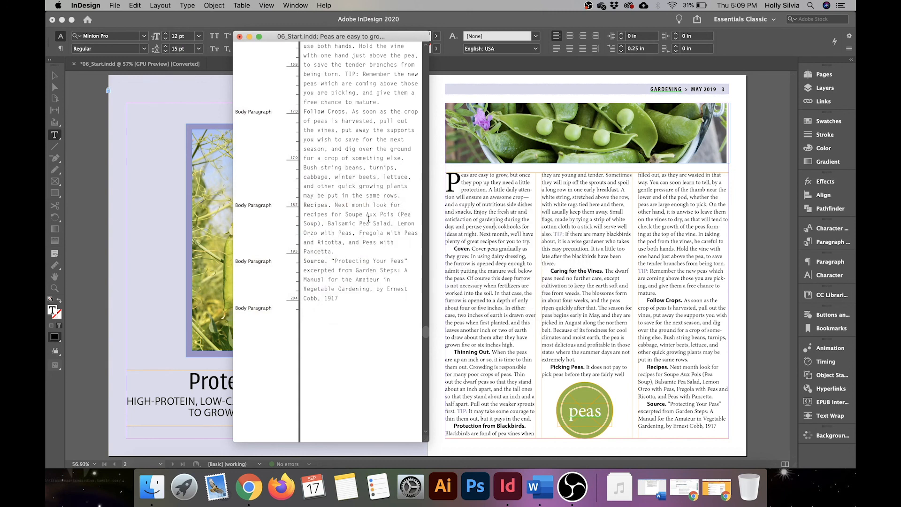
left_click(240, 36)
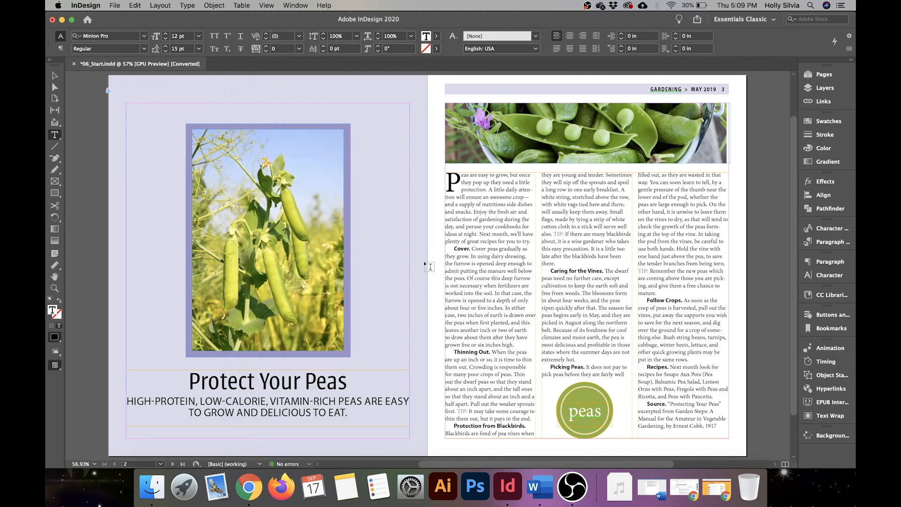
left_click(55, 75)
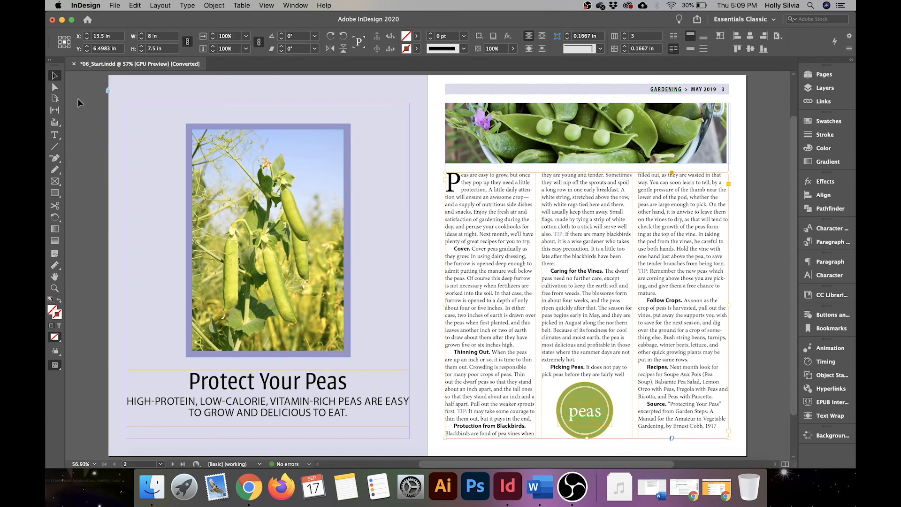